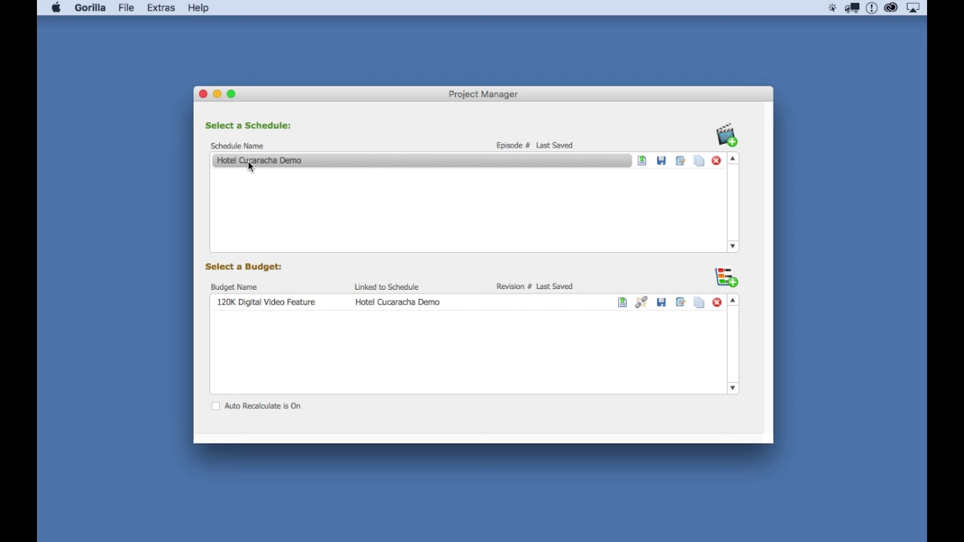
Open the Hotel Cucaracha Demo schedule and browse the breakdown sheets of scenes 2 to 5.
double_click(359, 164)
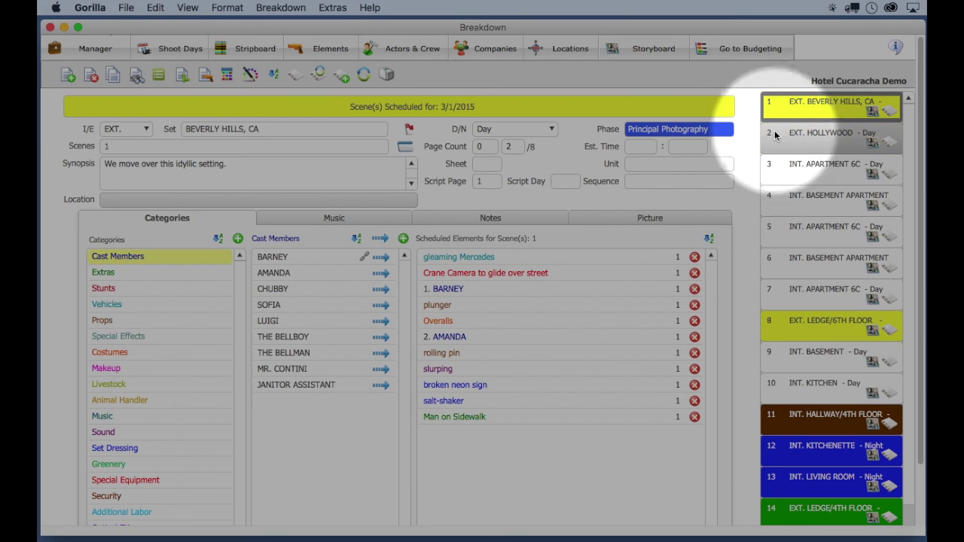
click(777, 135)
click(779, 172)
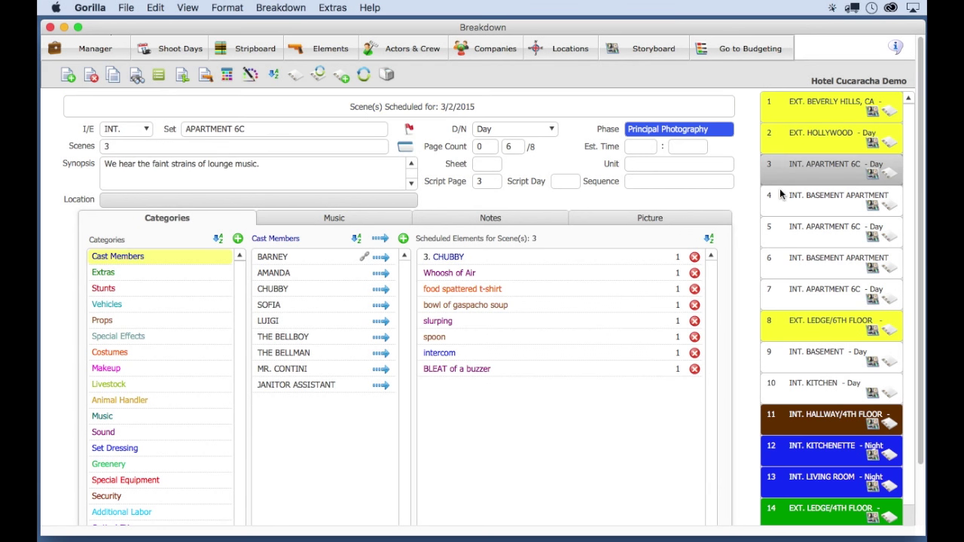
click(780, 196)
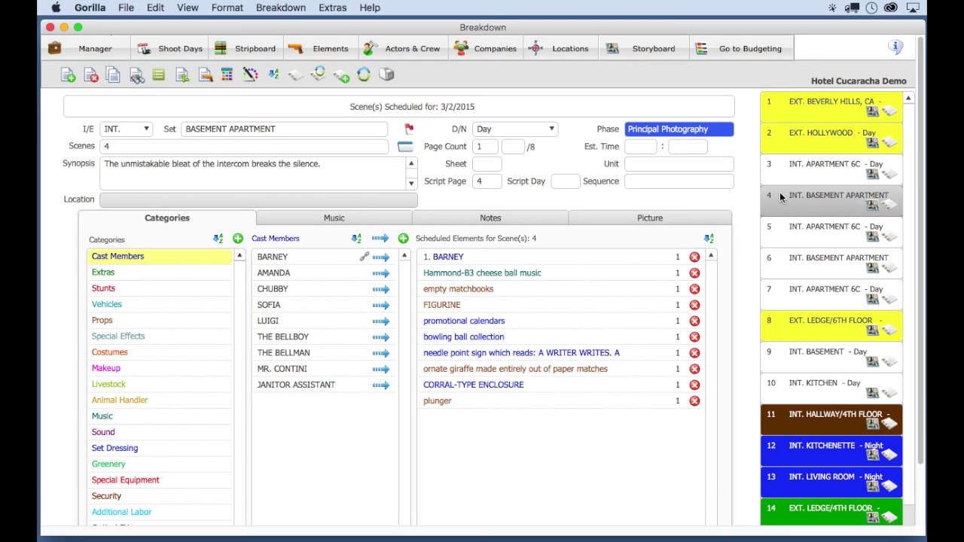
click(799, 238)
click(788, 143)
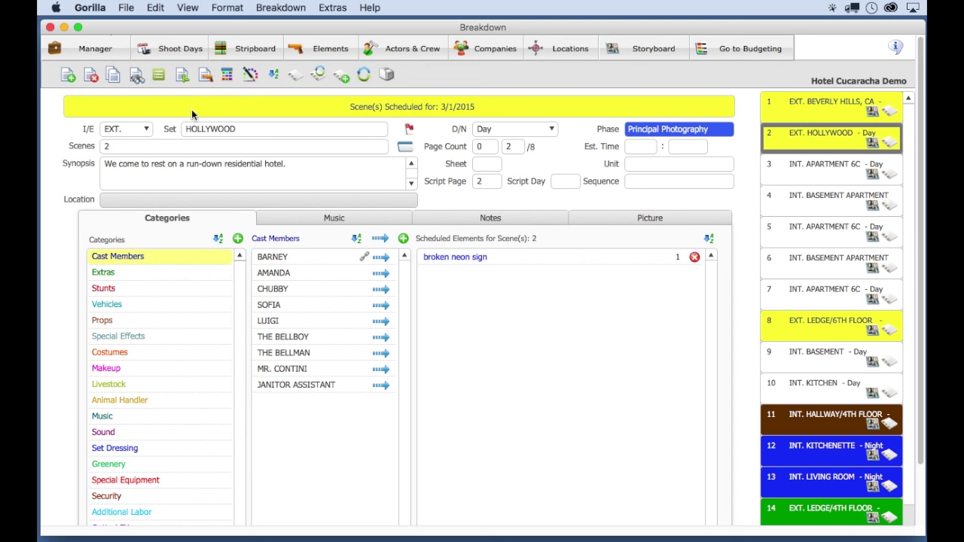
Check scene 2's I/E, Set and D/N popups, keeping it EXT., HOLLYWOOD, Day.
click(143, 129)
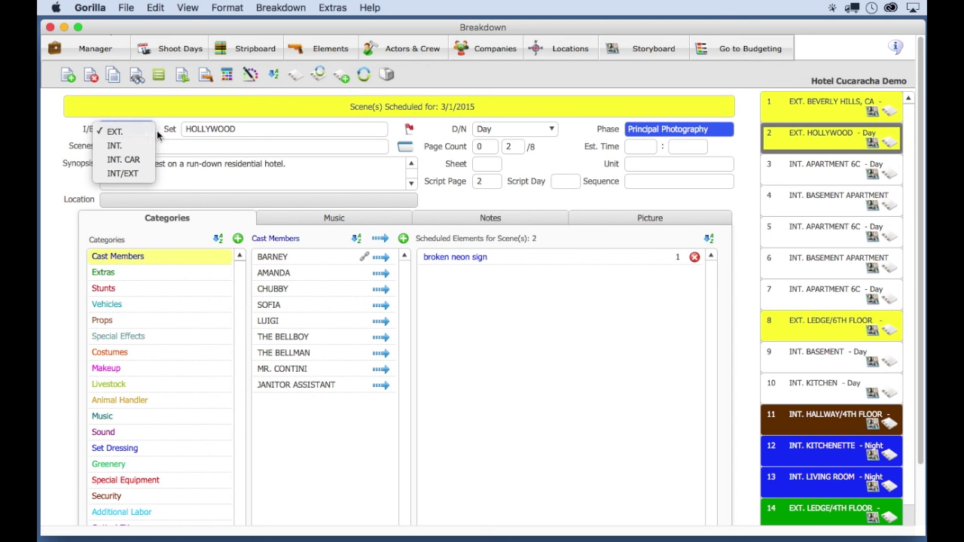
click(224, 131)
click(235, 130)
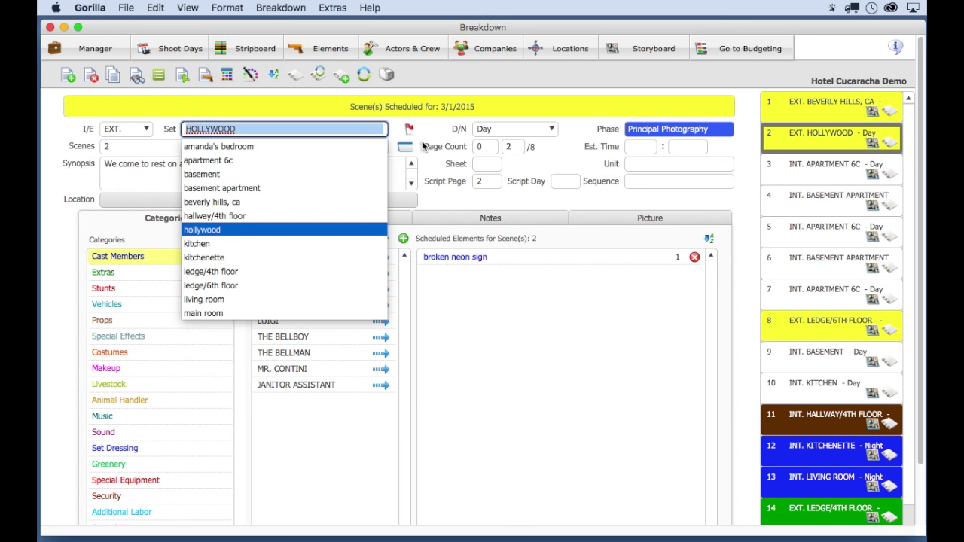
click(501, 129)
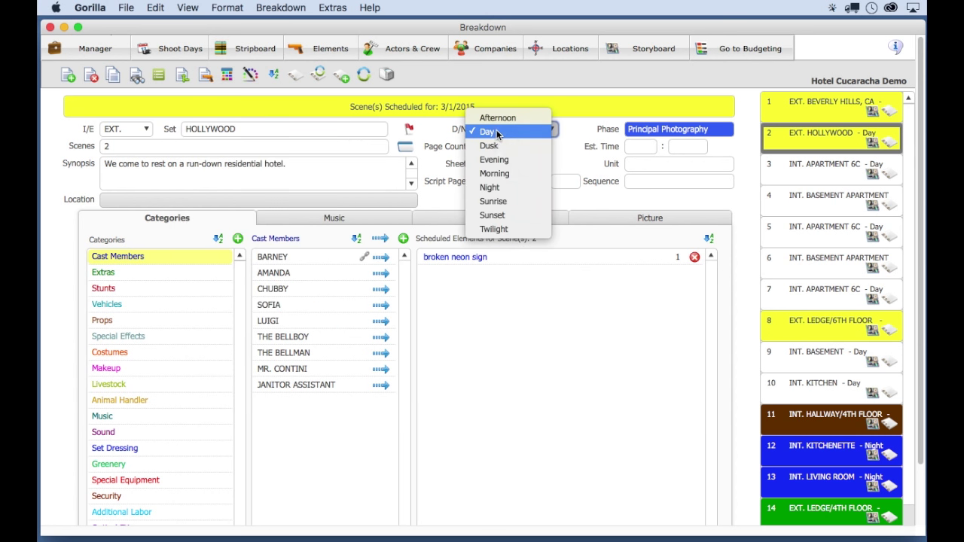
click(497, 133)
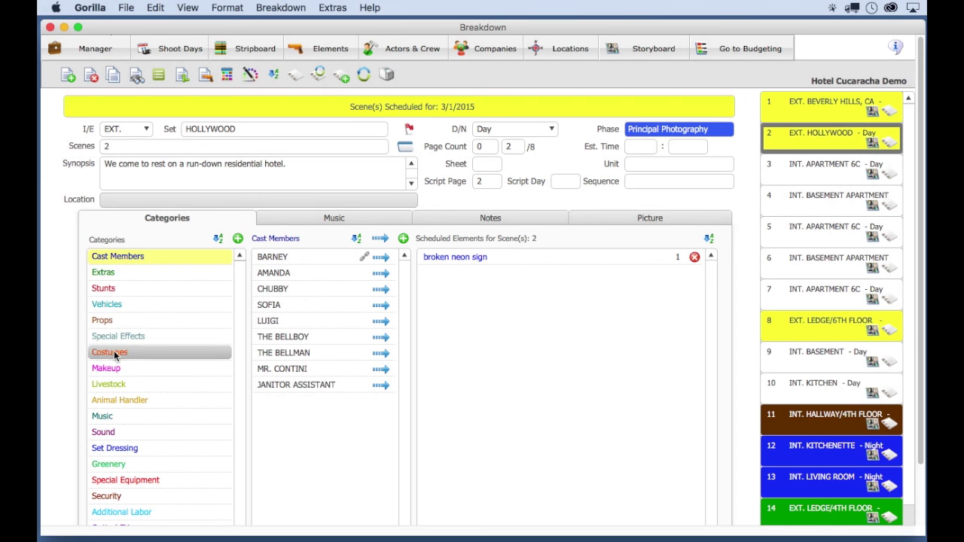
Add the plunger prop to scene 2, remove it again, and start creating a new Props element.
click(116, 321)
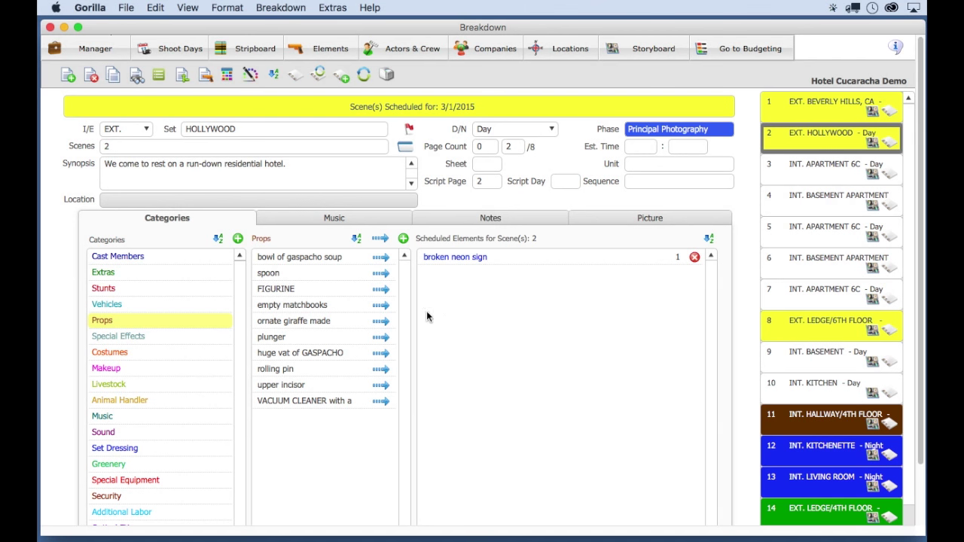
double_click(356, 338)
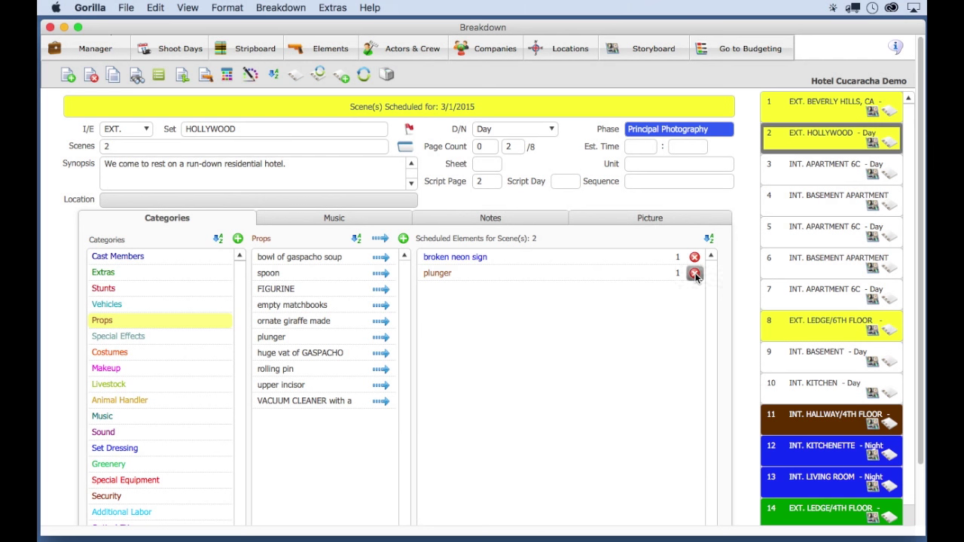
click(695, 274)
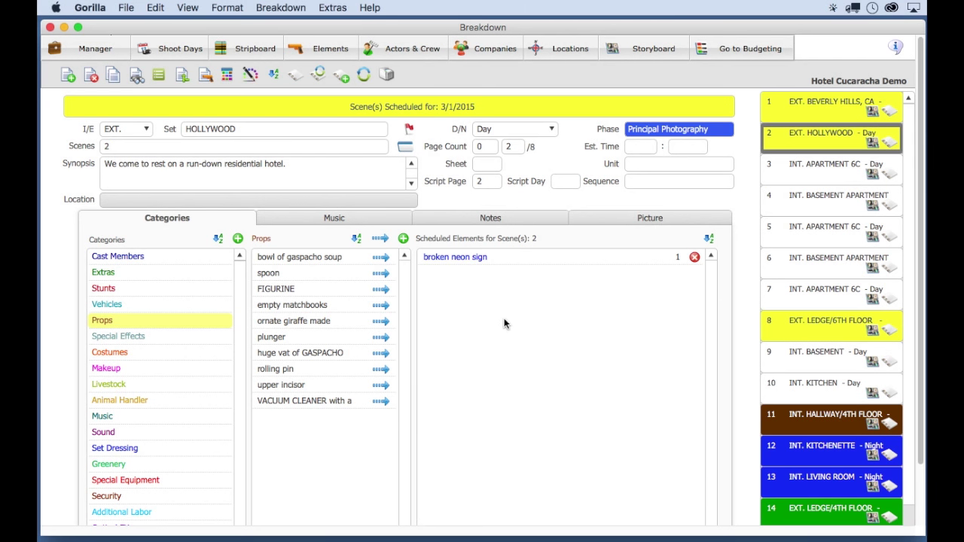
click(406, 240)
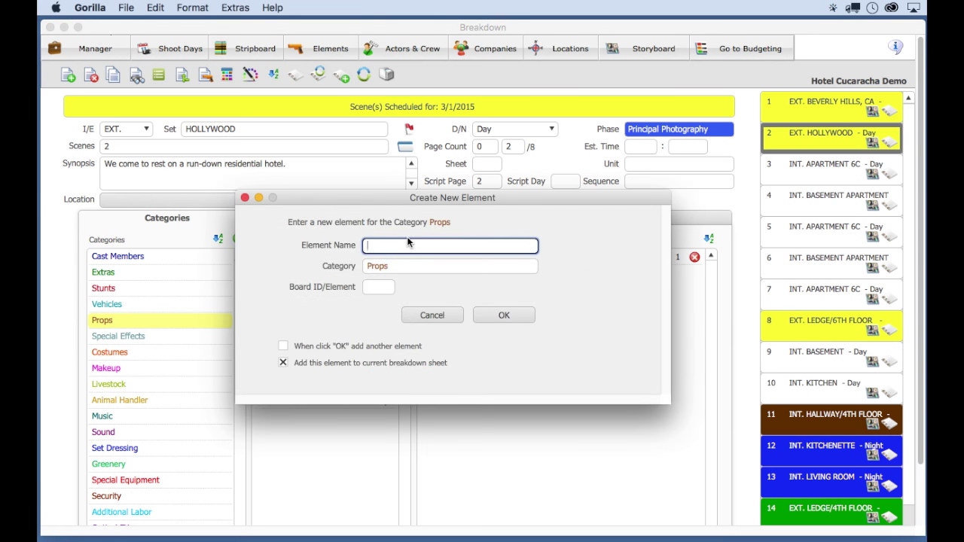
Create a Props element named New Prop, then browse the Costumes and Cast Members categories.
text(New Prop)
click(424, 268)
click(424, 271)
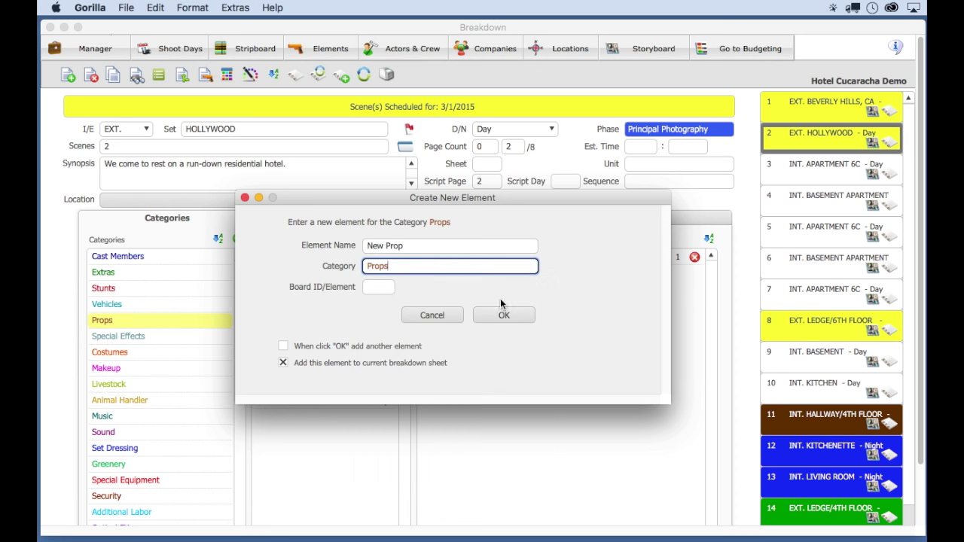
click(517, 318)
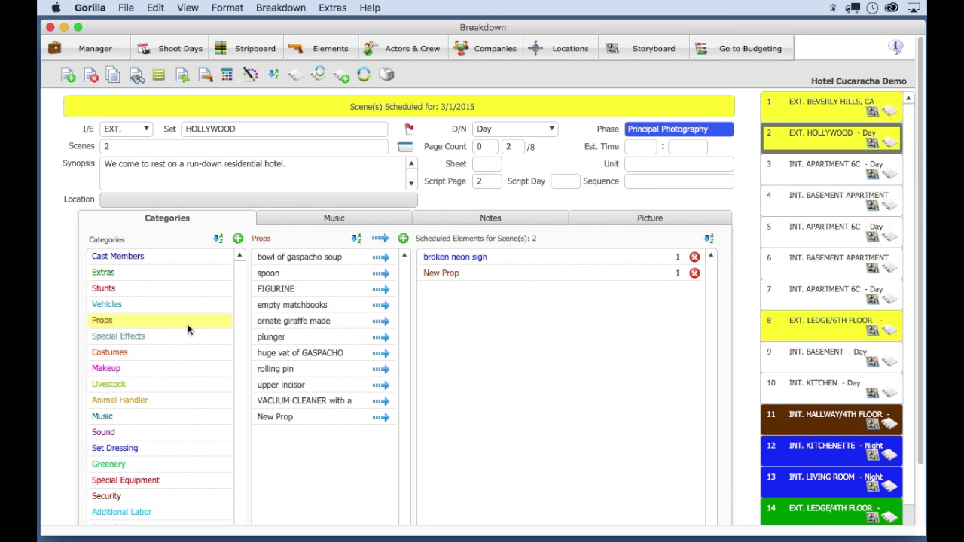
click(128, 352)
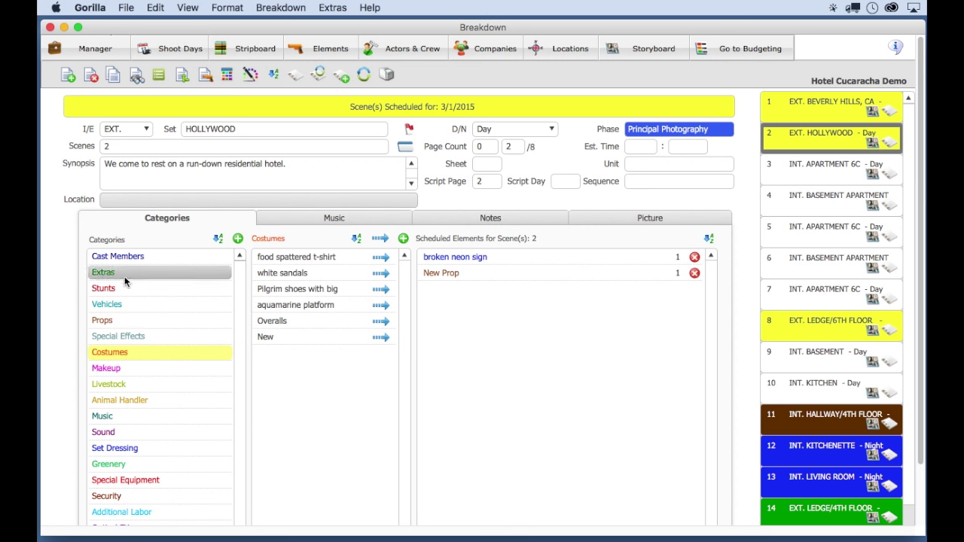
click(123, 257)
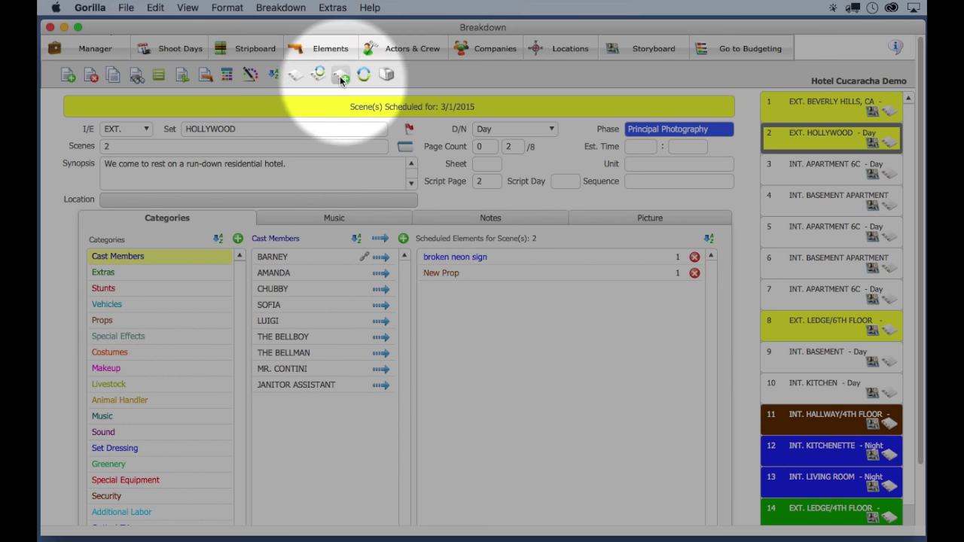
In the Element Manager, select the aquamarine platform shoes costume.
click(324, 49)
drag(306, 79, 304, 30)
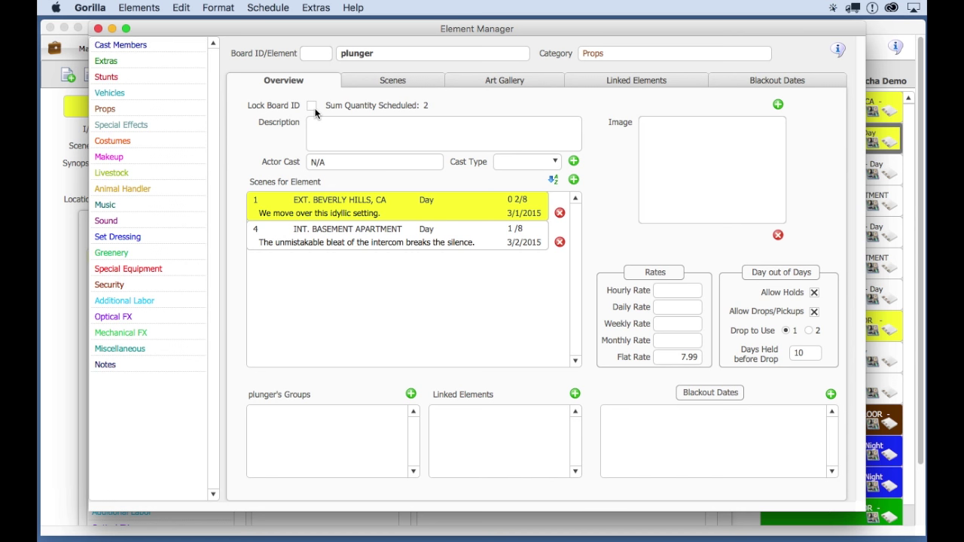
click(330, 127)
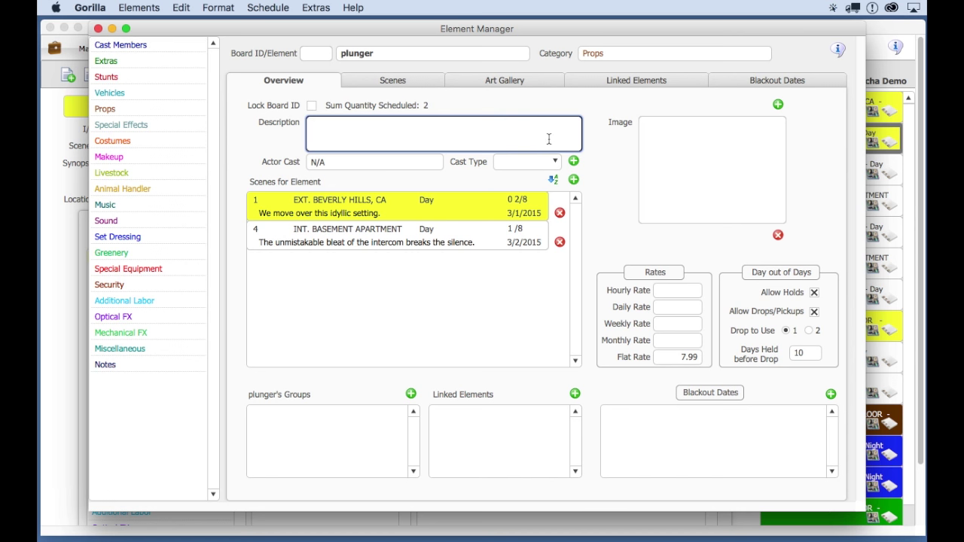
click(136, 142)
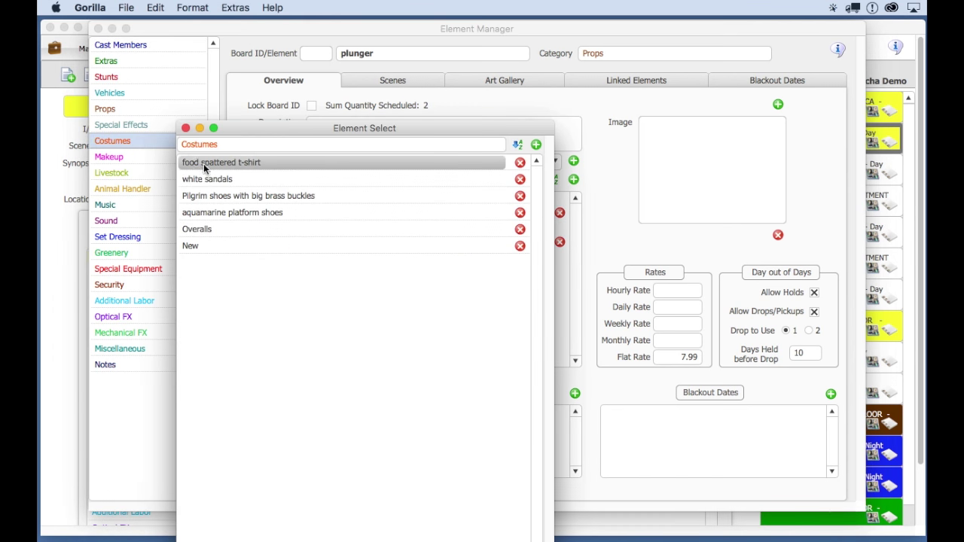
click(201, 213)
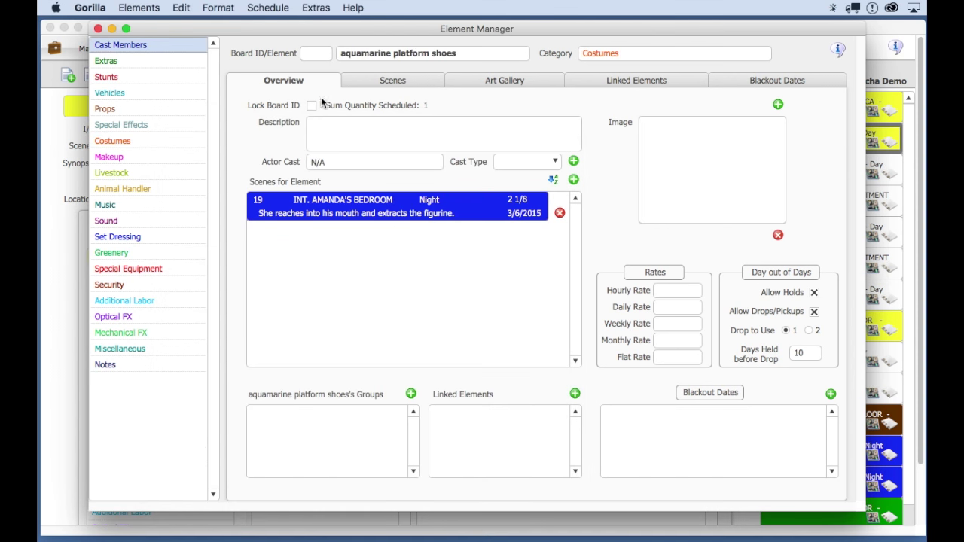
Attach the costume to scenes 3 and 4 and close the Element Manager.
click(352, 81)
click(814, 179)
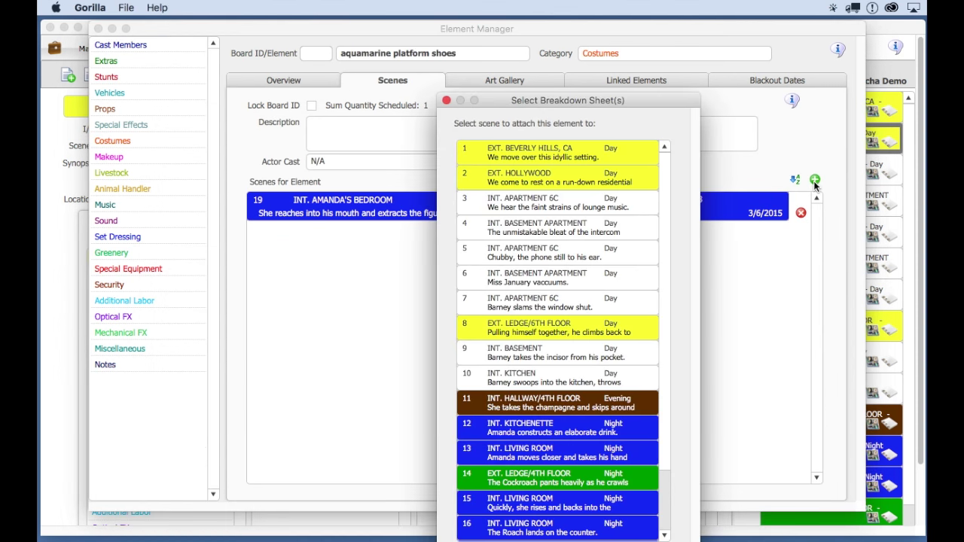
click(471, 226)
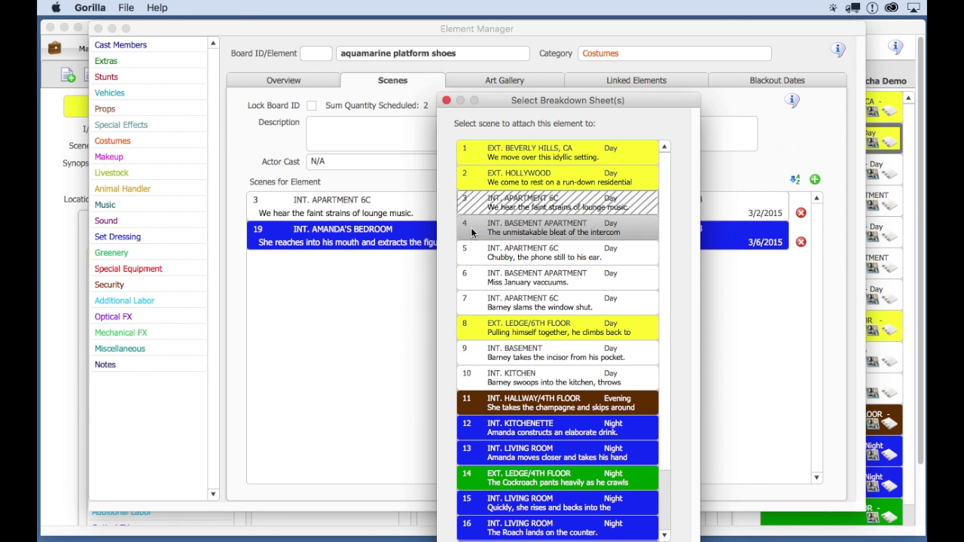
click(471, 226)
click(446, 100)
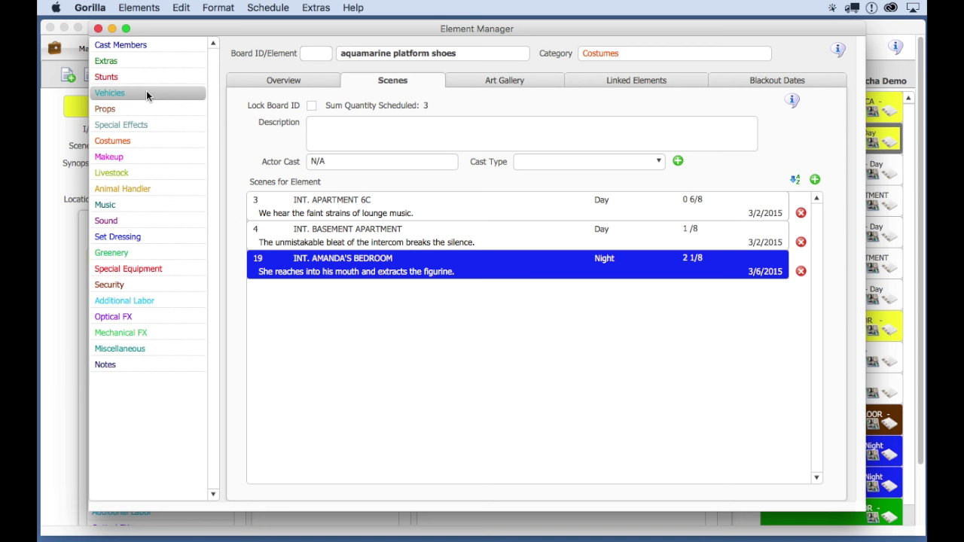
click(97, 28)
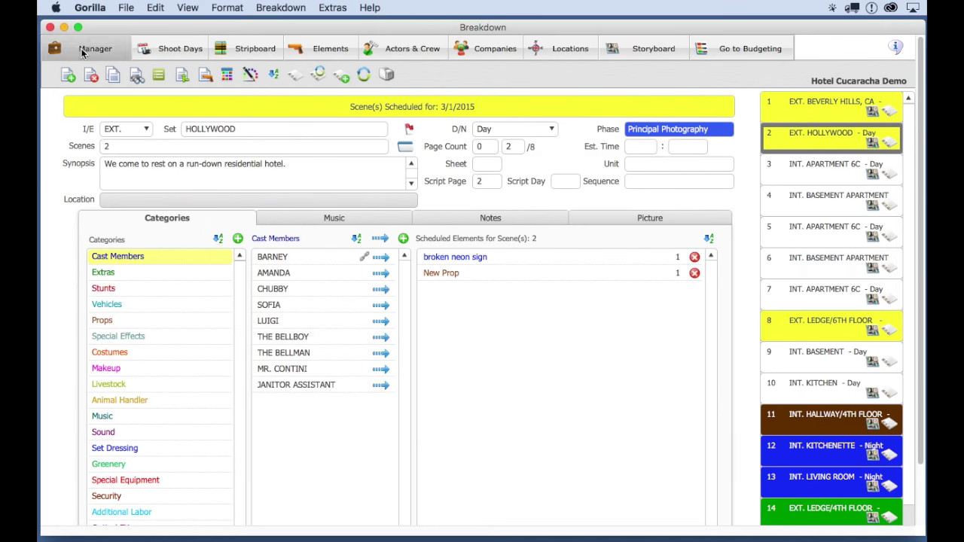
From the project manager, start a new schedule built from an imported screenplay.
click(84, 48)
drag(481, 172, 360, 106)
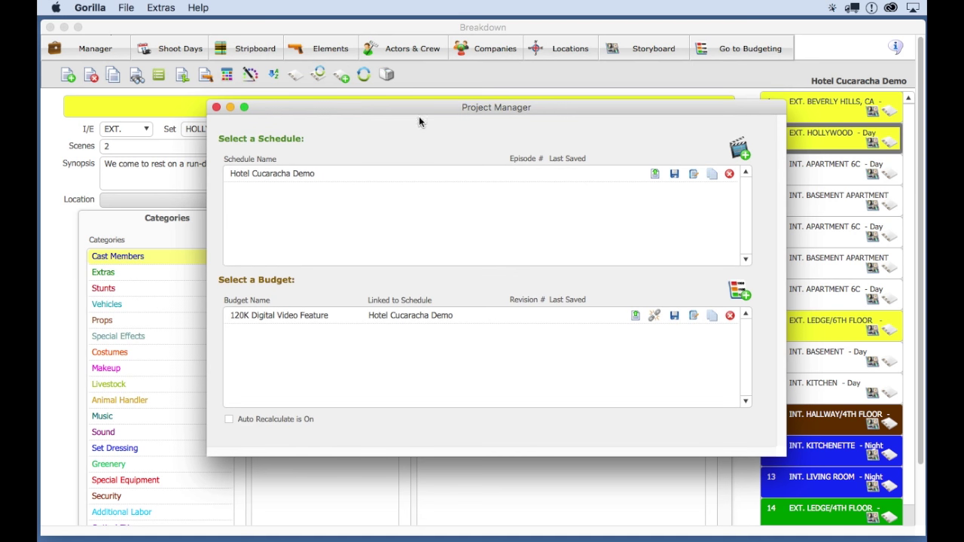
click(737, 149)
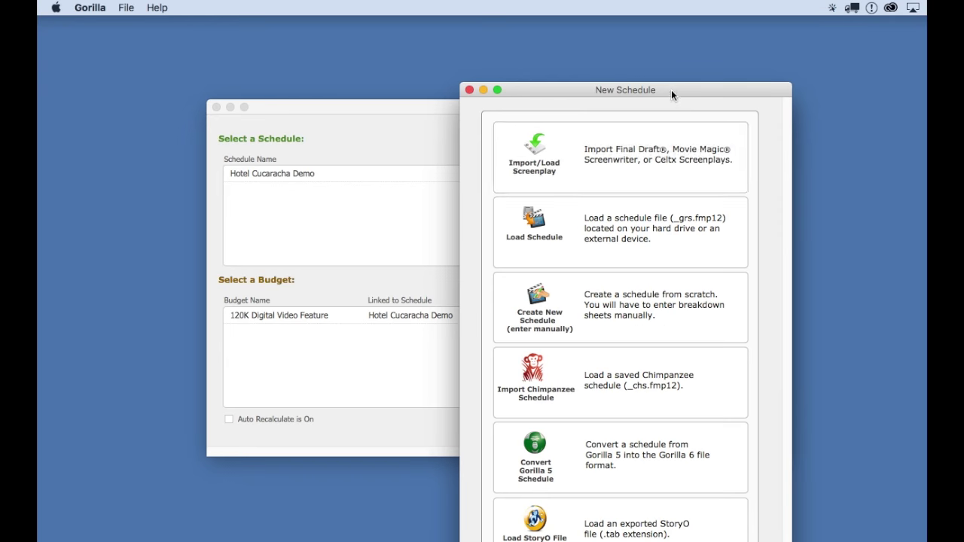
drag(671, 89, 506, 21)
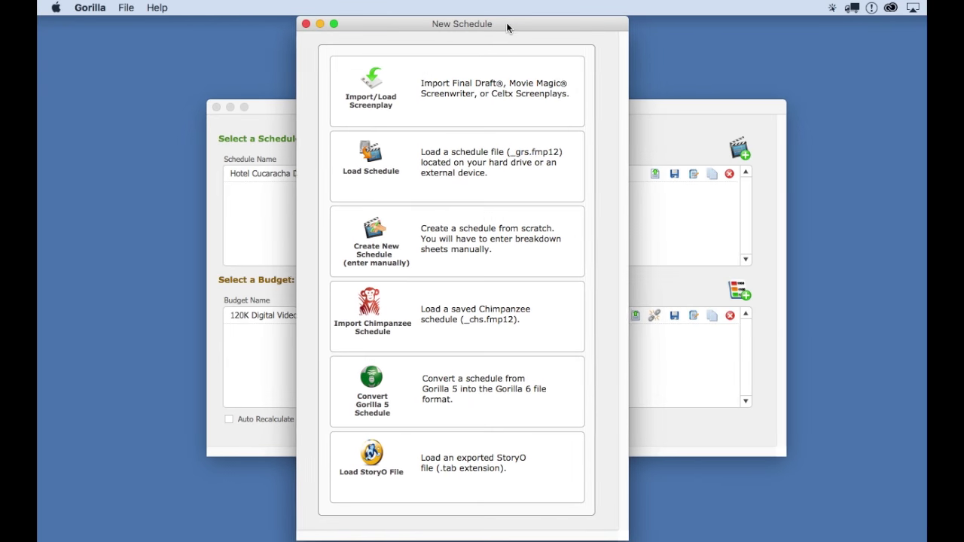
click(453, 85)
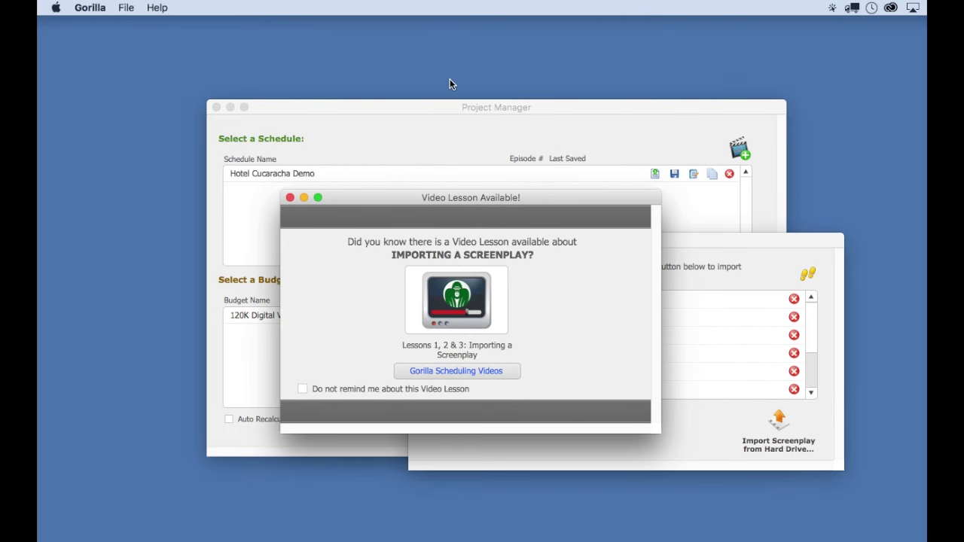
click(290, 197)
drag(532, 240, 400, 148)
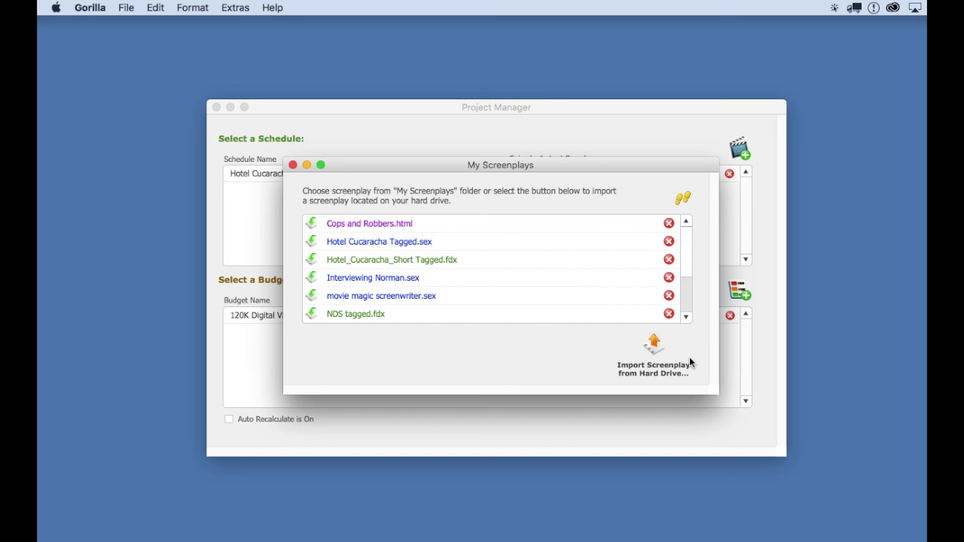
Choose Import Screenplay from Hard Drive and name the schedule 'New Schedule Name'.
click(654, 349)
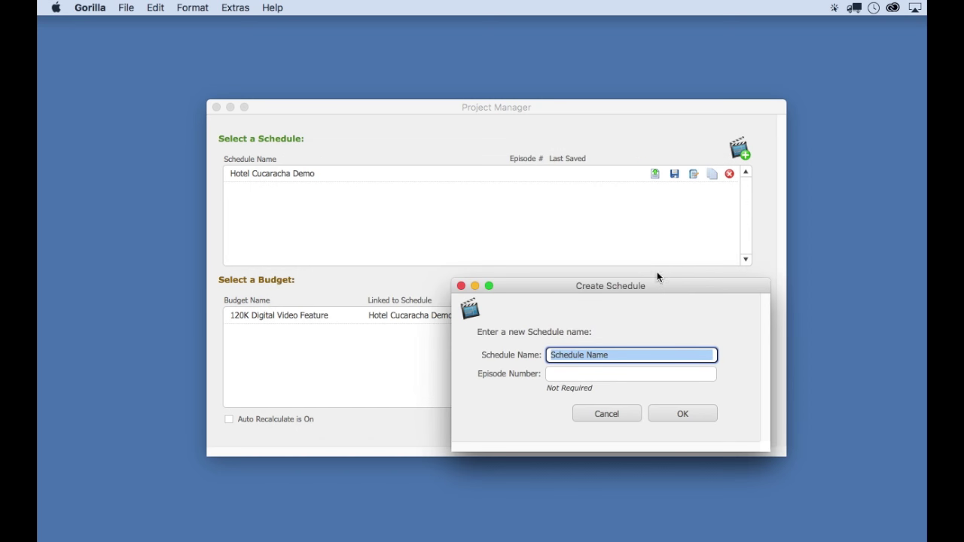
drag(660, 278, 542, 176)
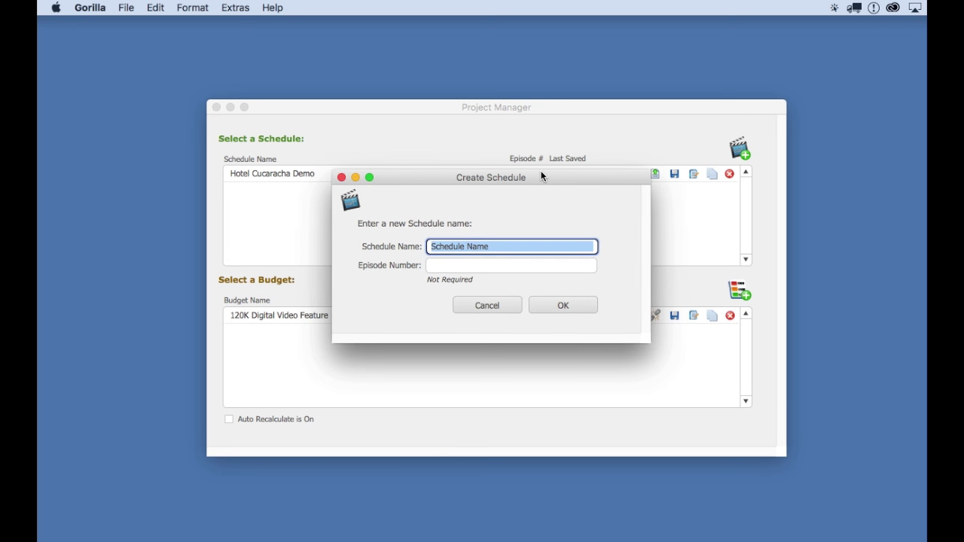
text(New Sche)
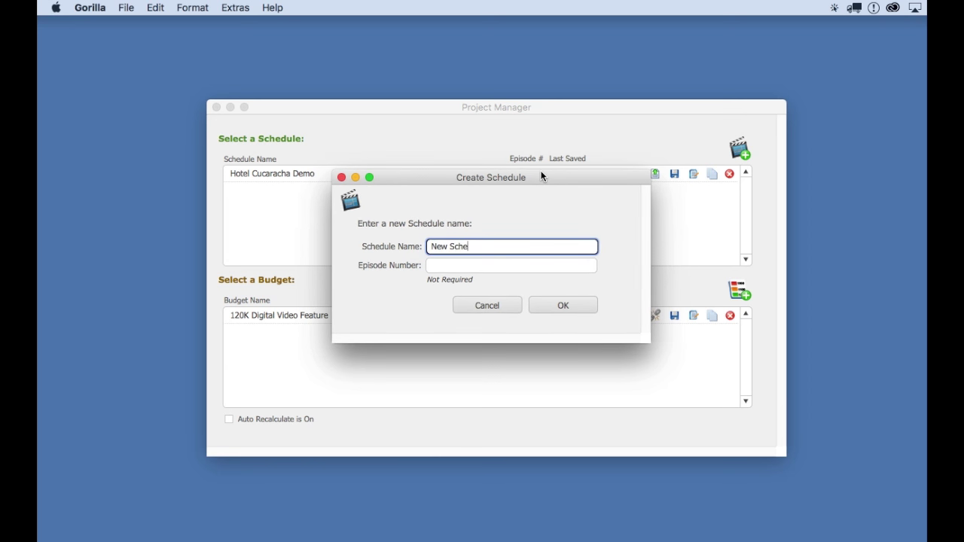
text(dule Name)
click(549, 309)
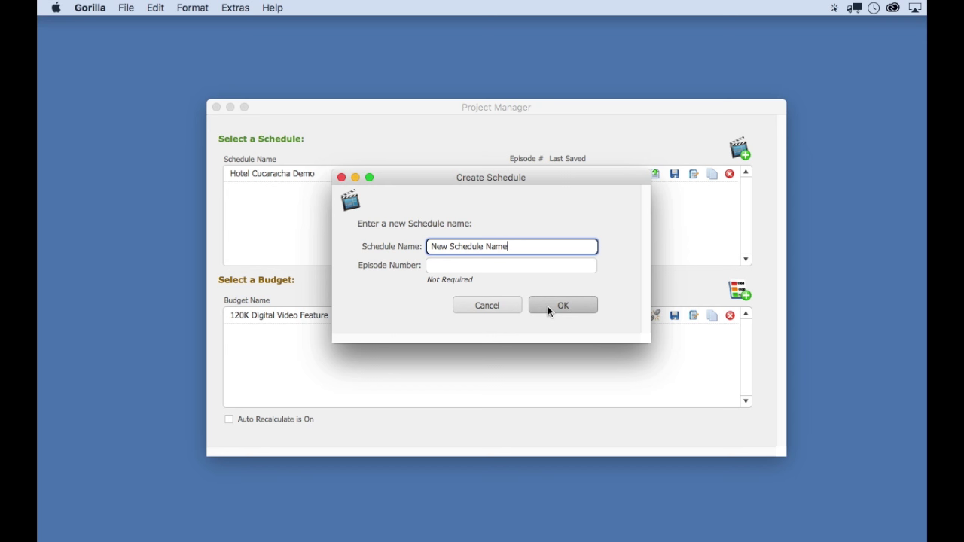
click(548, 306)
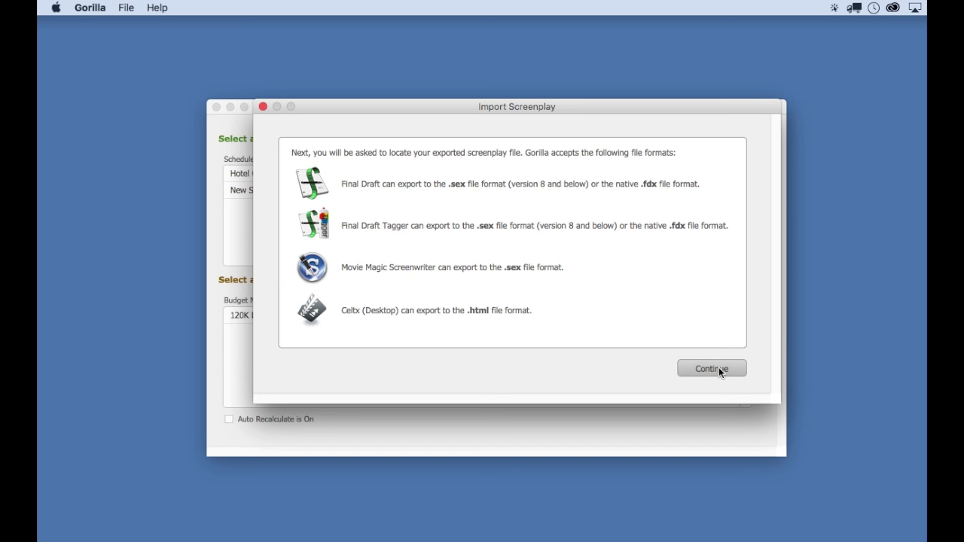
Import NORMAN DINNER SCENE.fdx from the Desktop's MM Screenwriter folder into the schedule.
click(719, 369)
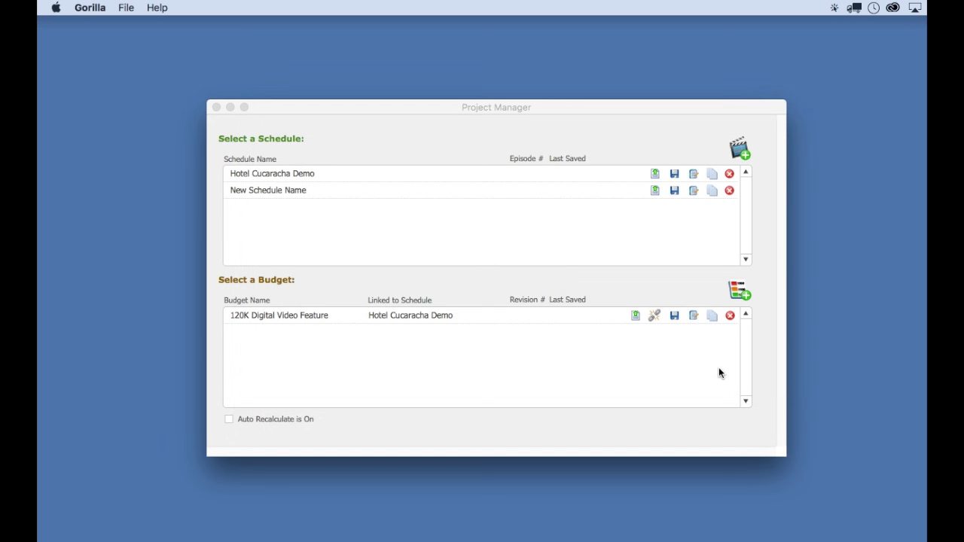
drag(674, 122, 528, 74)
click(260, 175)
scroll(504, 155, down, 3)
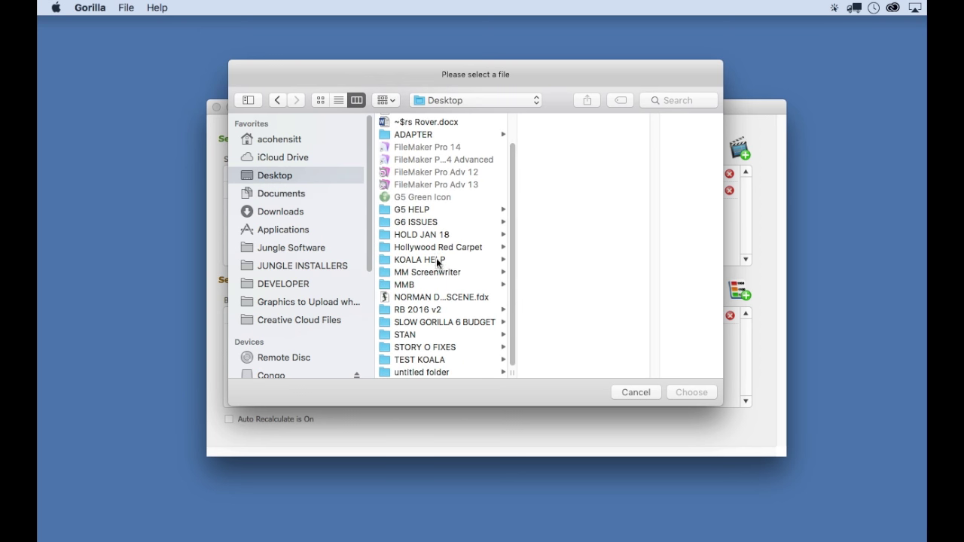
click(431, 272)
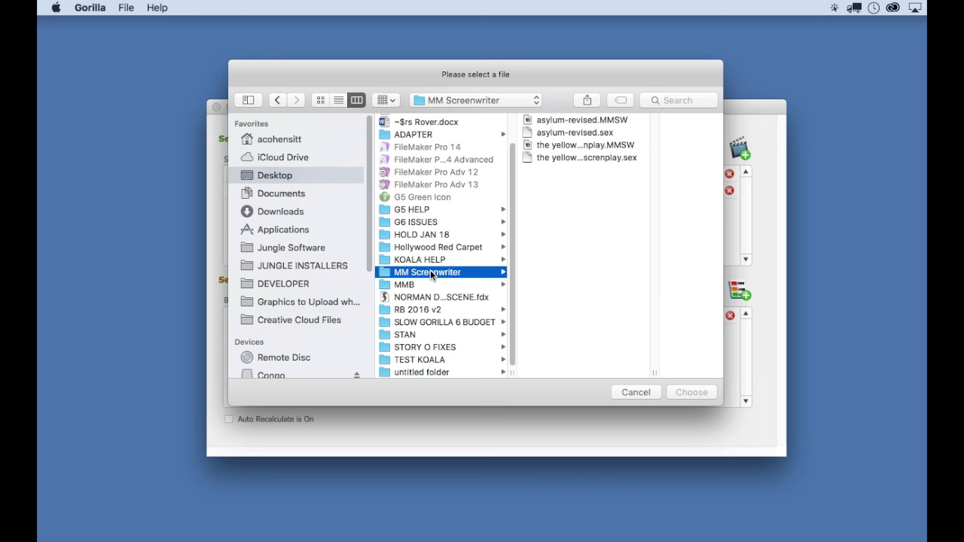
click(439, 296)
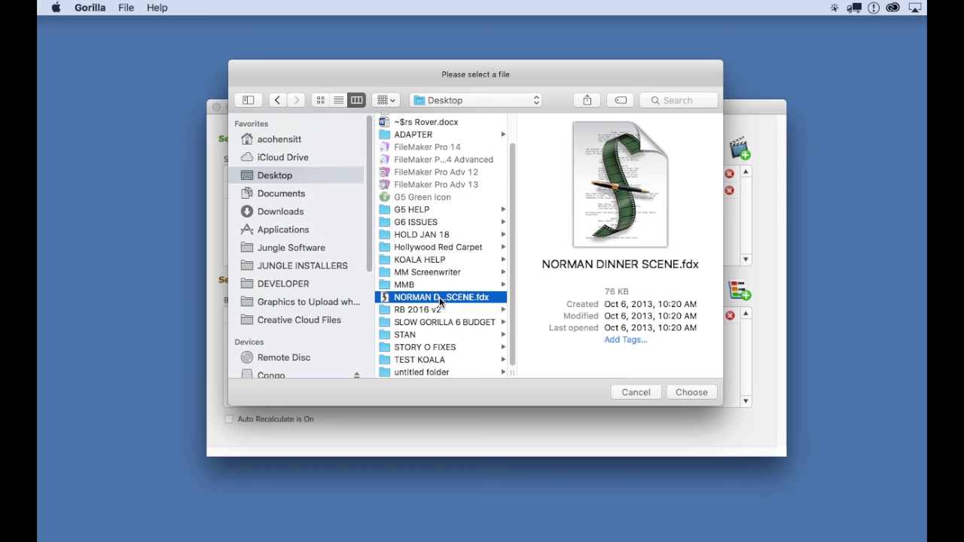
click(693, 393)
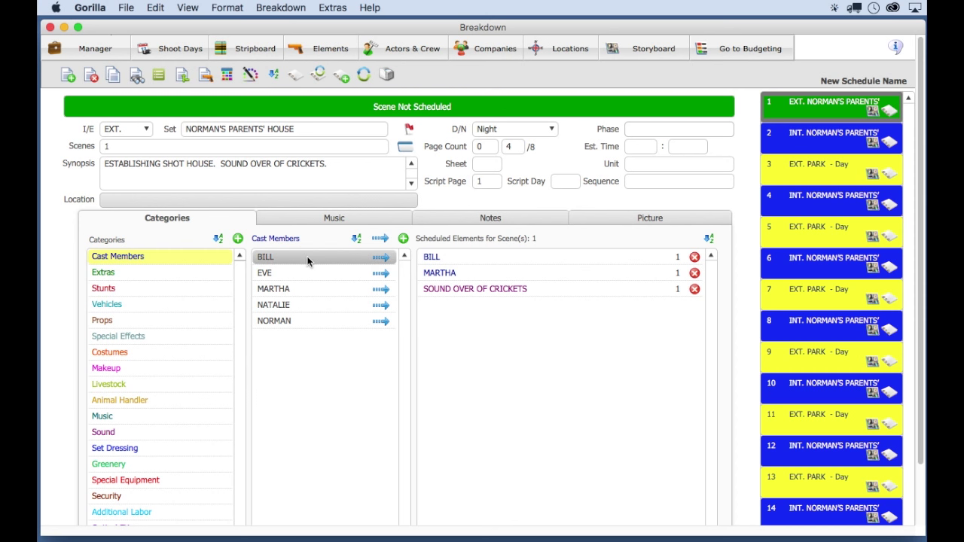
click(172, 50)
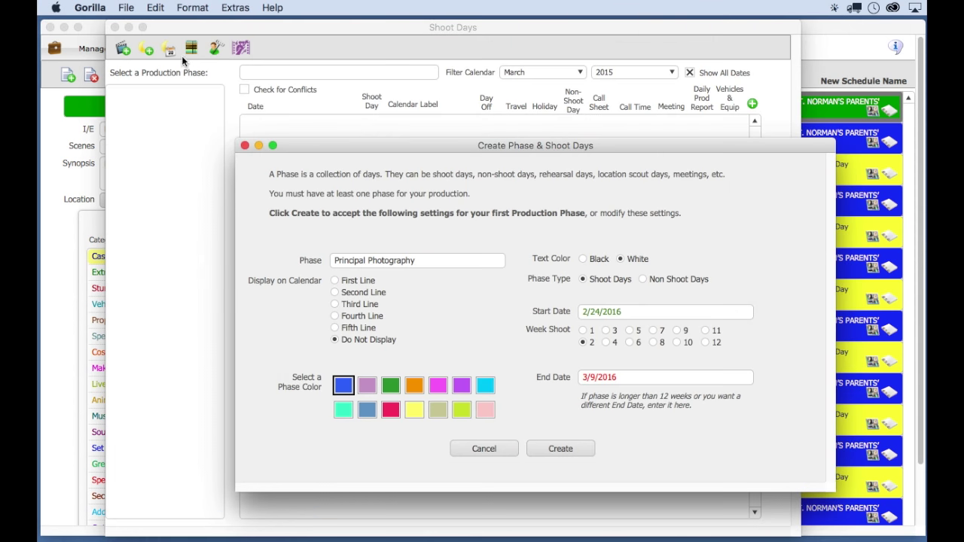
Create a one-week Principal Photography phase from 2/24/2016, with Feb 27 and 28 as days off.
drag(393, 140, 303, 96)
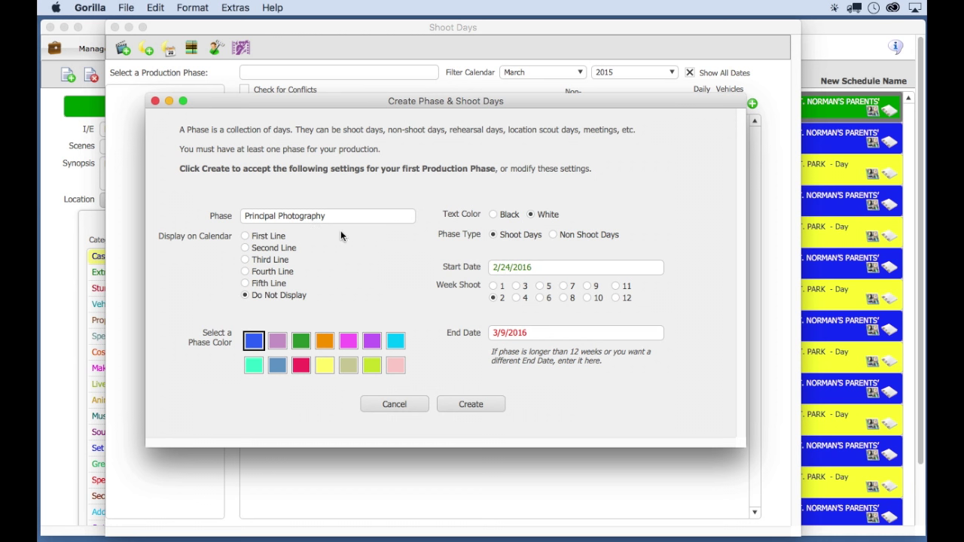
click(495, 286)
click(472, 404)
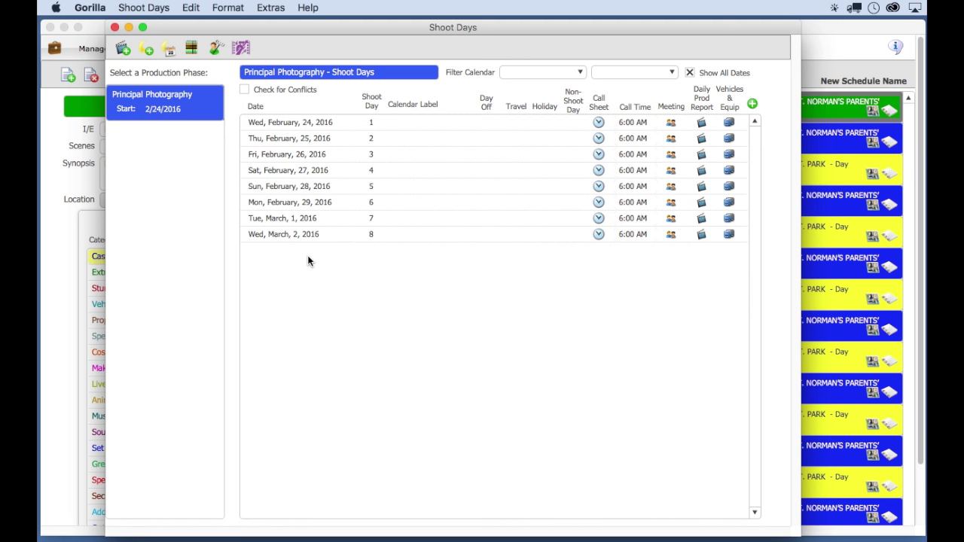
click(487, 171)
click(487, 186)
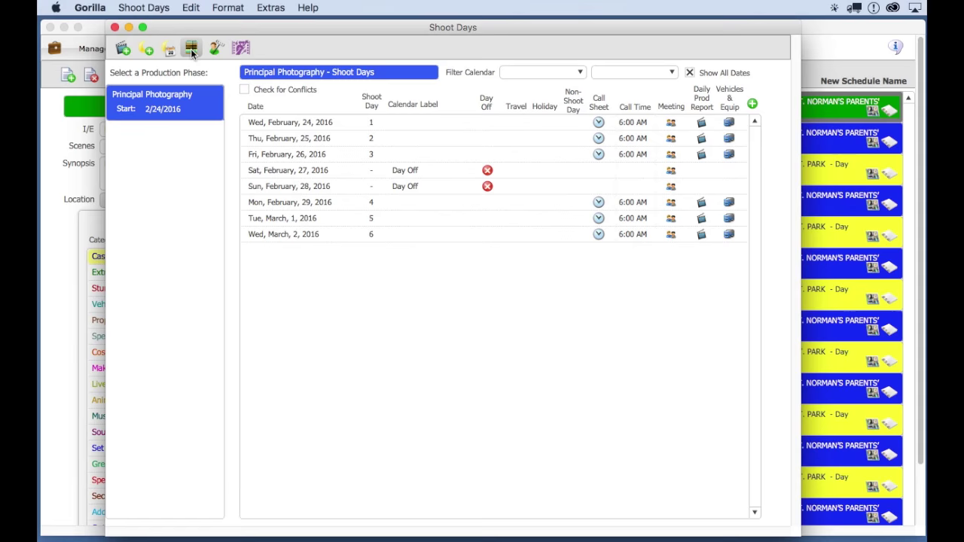
Create a stripboard named Board 1 attached to the Principal Photography phase.
click(191, 48)
drag(411, 163, 442, 117)
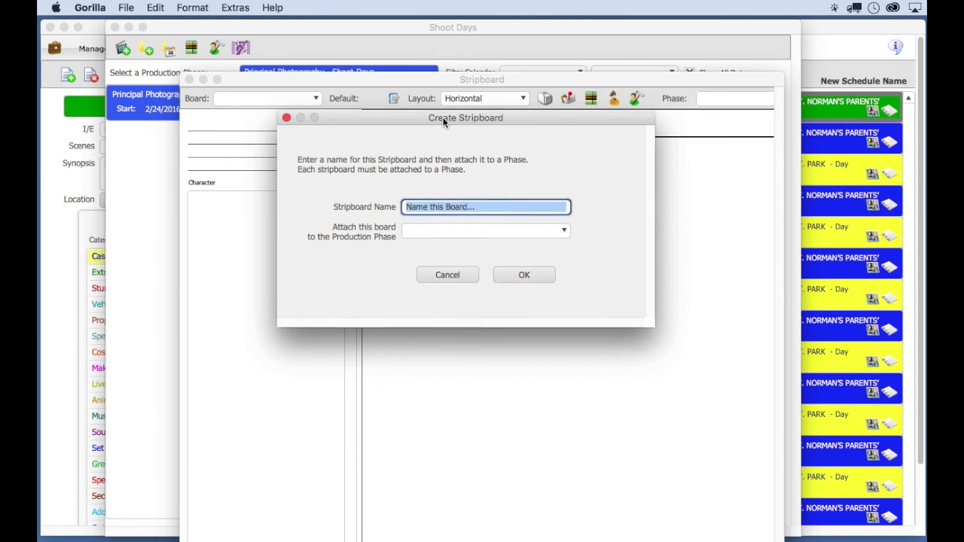
key(BackSpace)
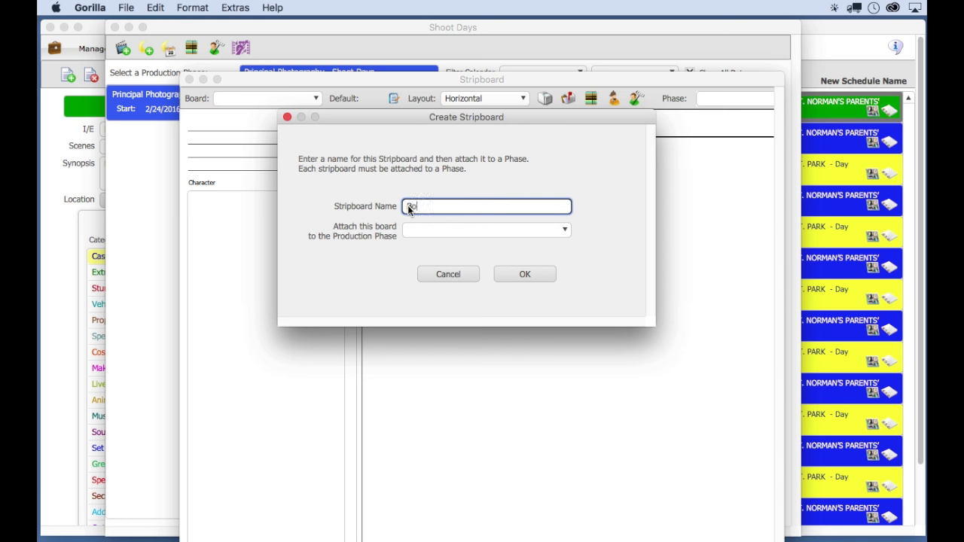
text(Board 1)
click(441, 232)
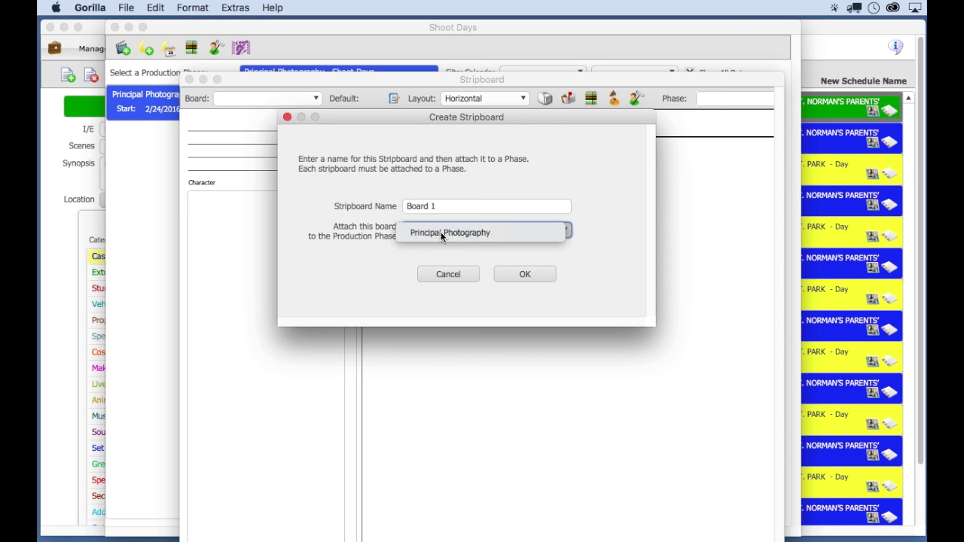
click(441, 232)
click(521, 271)
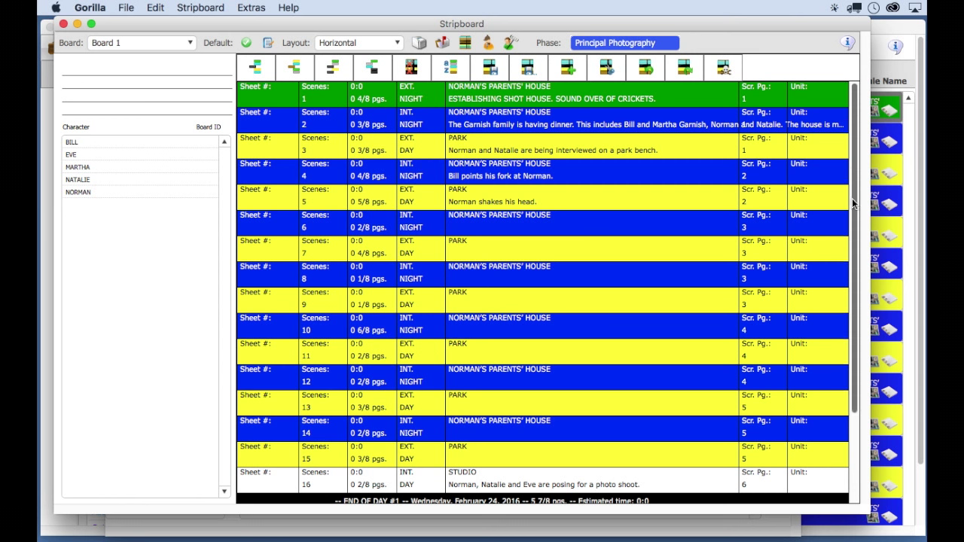
Make PARK scenes 3, 5 and 7 day 1, moving scene 1 after the End of Day #1 break.
drag(853, 204, 835, 141)
click(435, 153)
super+click(431, 202)
super+click(427, 256)
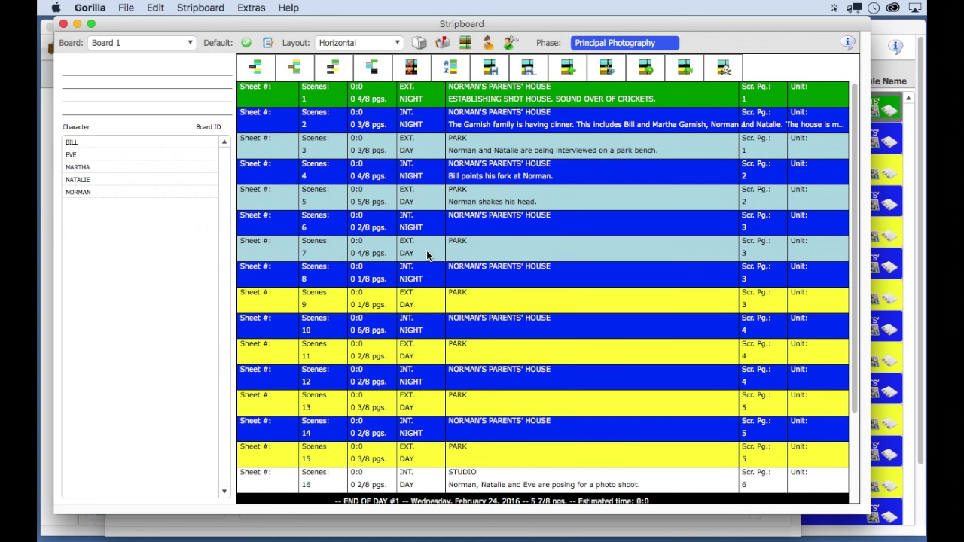
drag(427, 257, 427, 110)
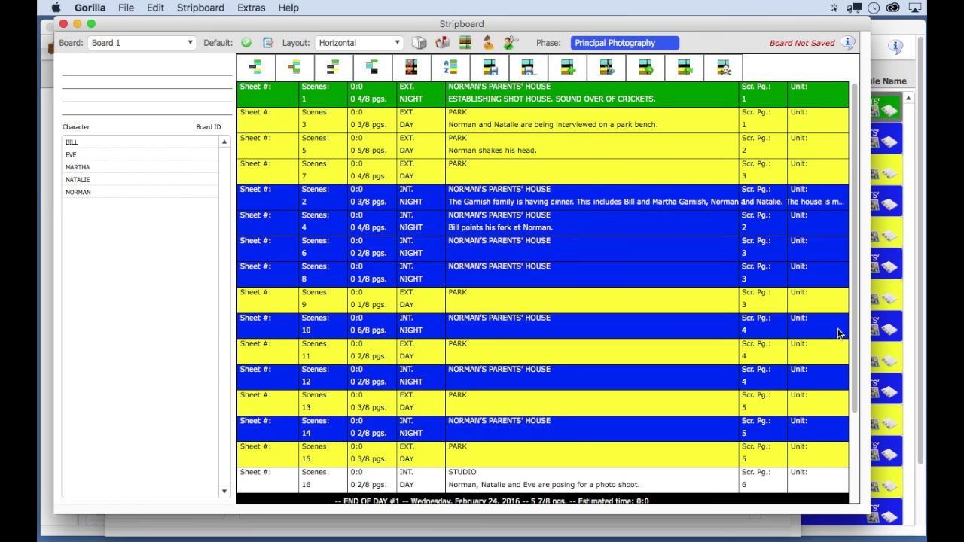
scroll(765, 409, down, 2)
drag(571, 439, 522, 127)
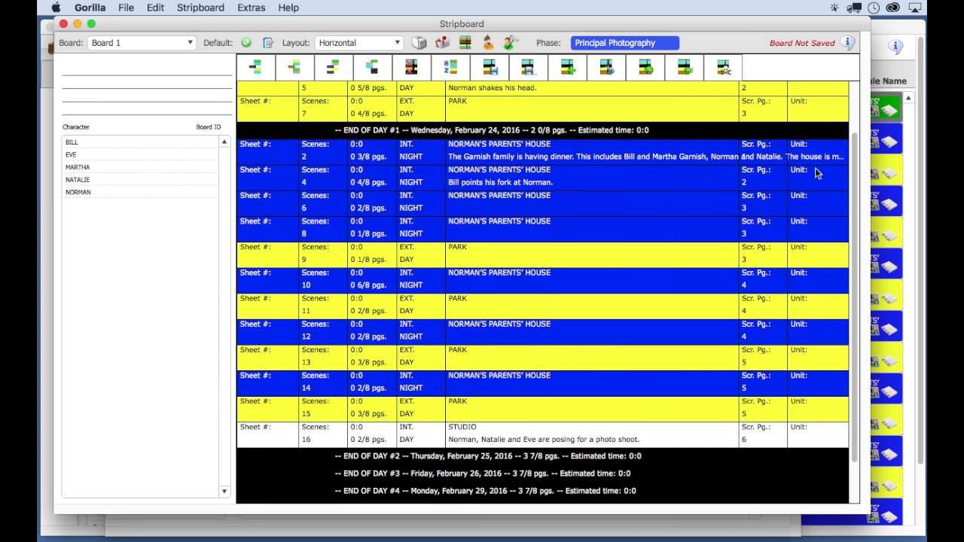
scroll(857, 143, up, 2)
drag(467, 95, 491, 207)
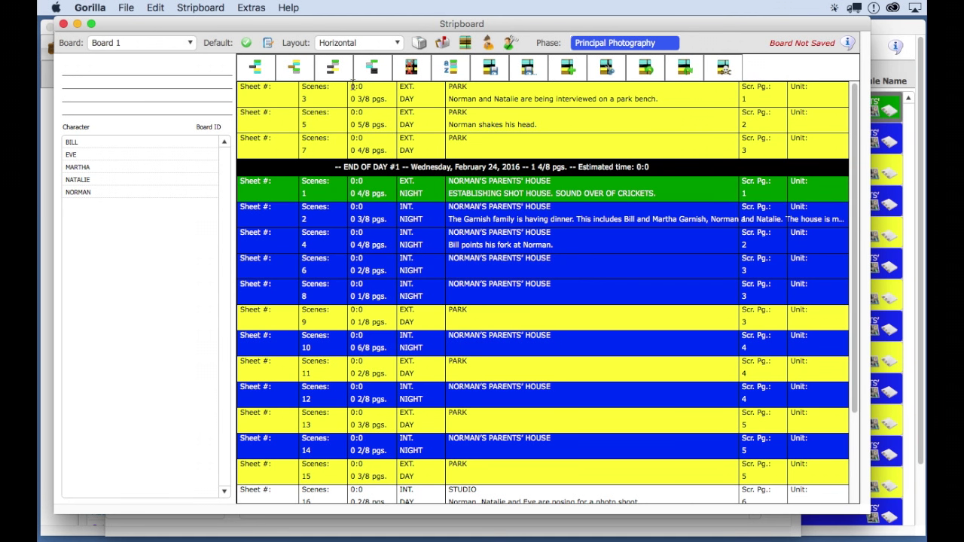
Switch the board layout to vertical strips and back to horizontal.
click(350, 46)
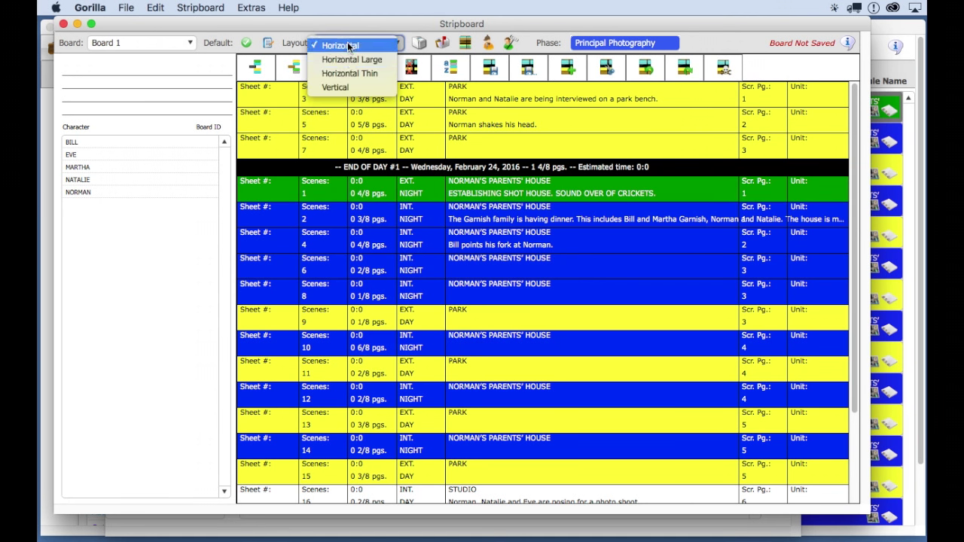
click(370, 98)
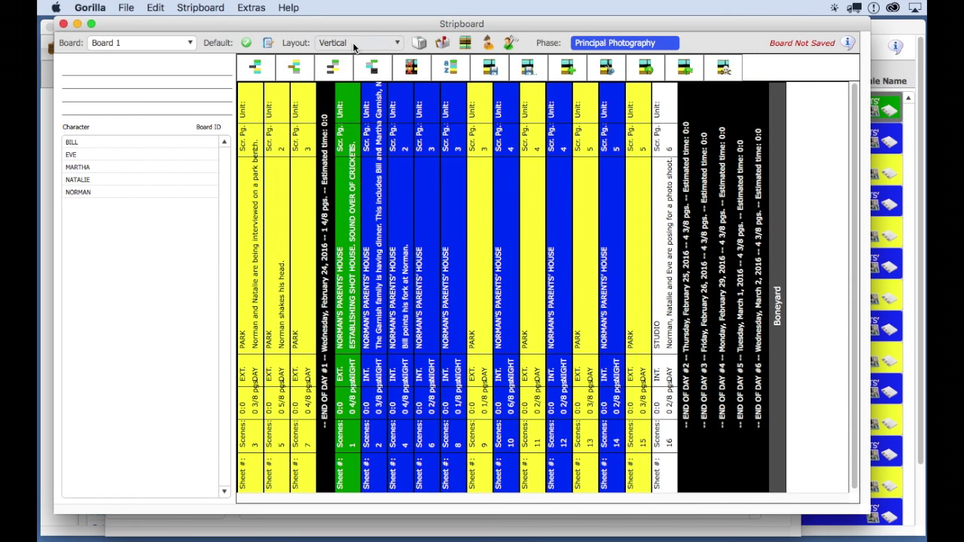
click(359, 48)
click(354, 62)
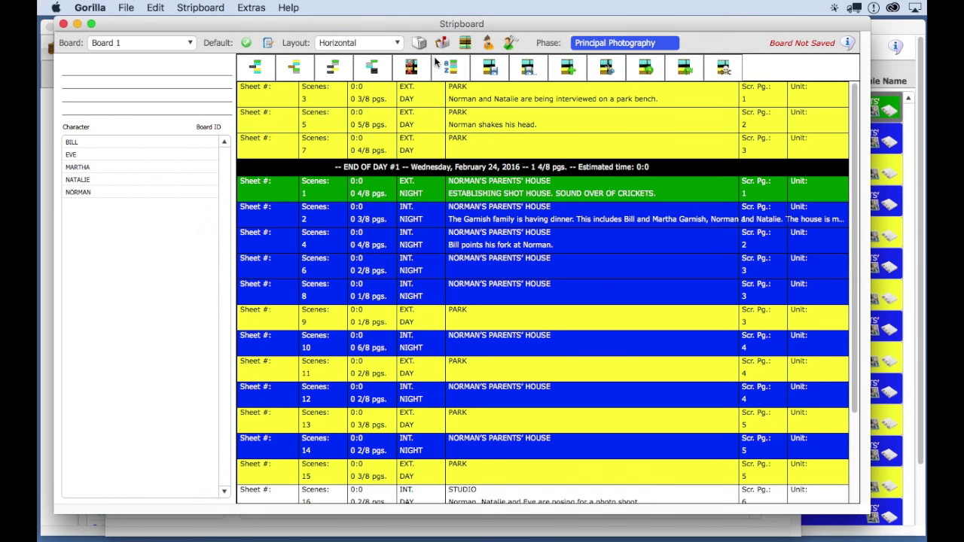
Preview preset Strip Designs 2, 3 and 4 in the strip design settings.
click(468, 45)
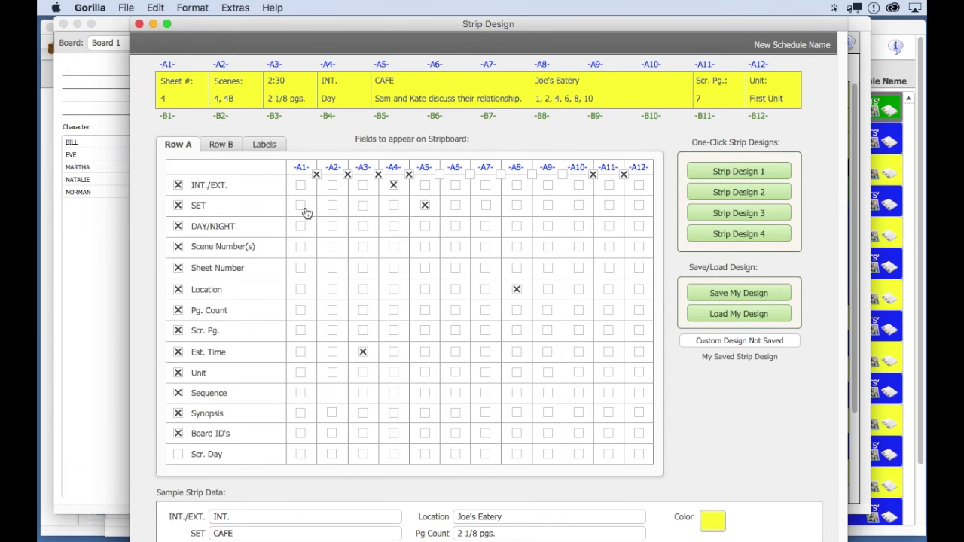
click(714, 187)
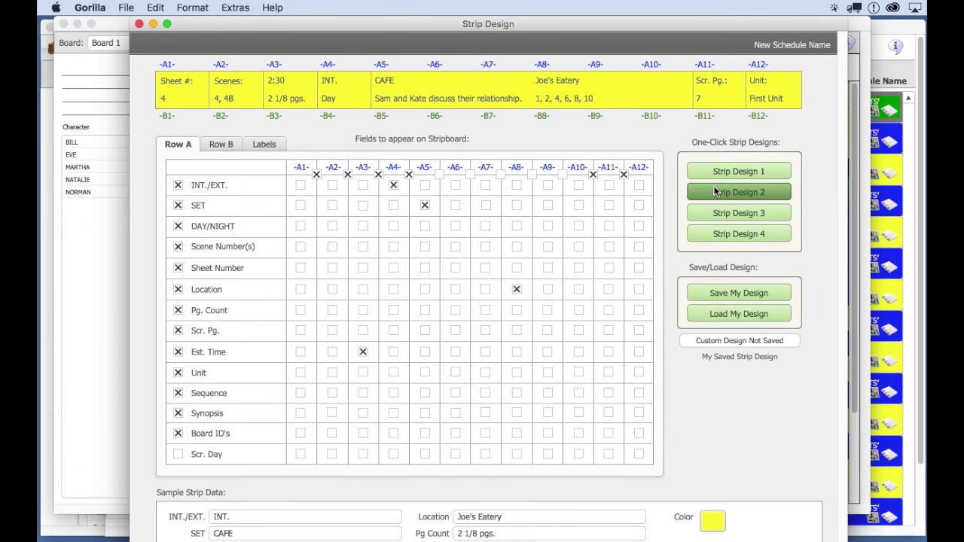
click(718, 213)
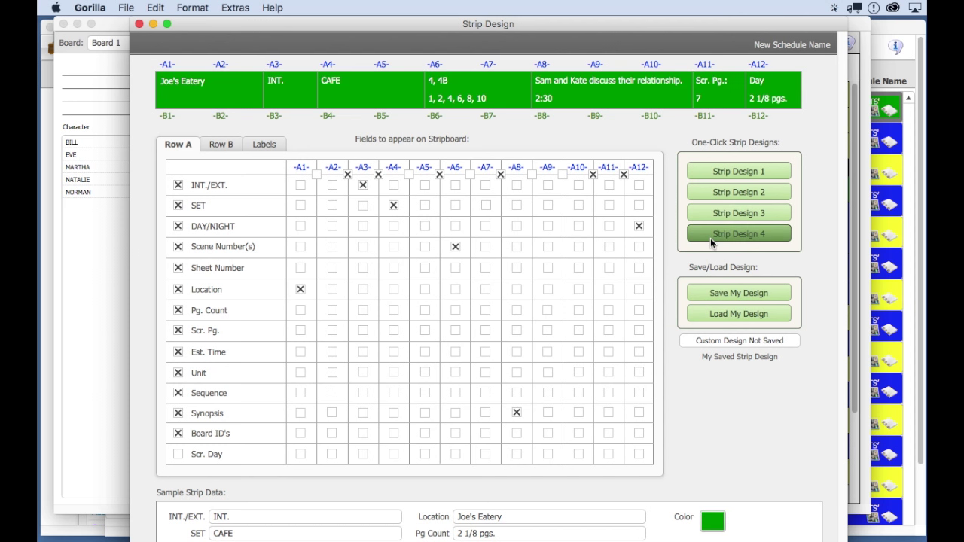
click(714, 237)
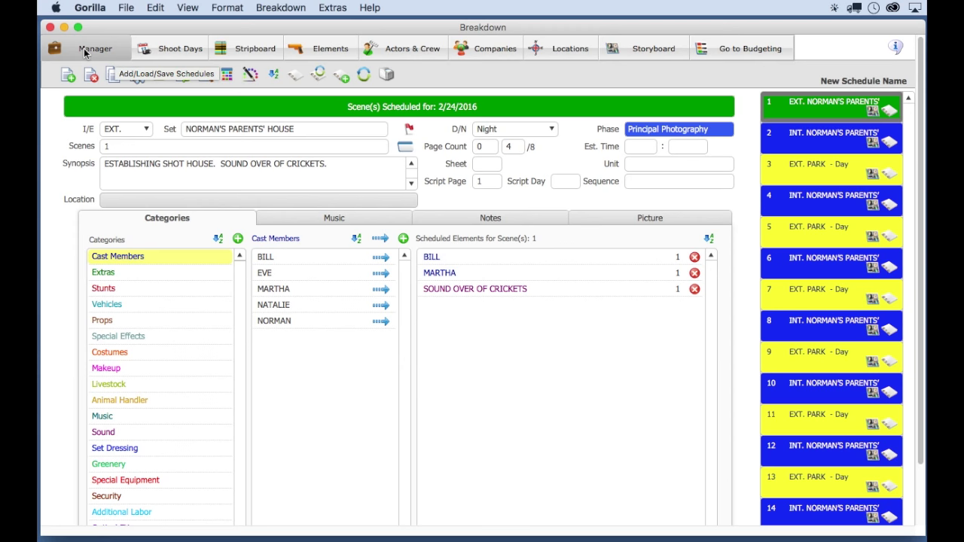
Reload the Hotel Cucaracha Demo schedule from the Project Manager and bring up its contacts list.
click(85, 51)
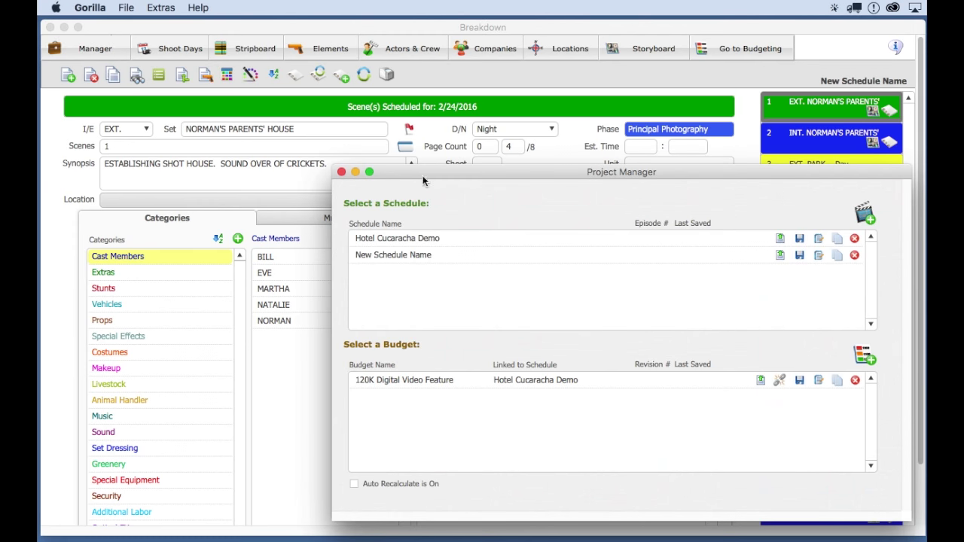
drag(423, 175, 307, 90)
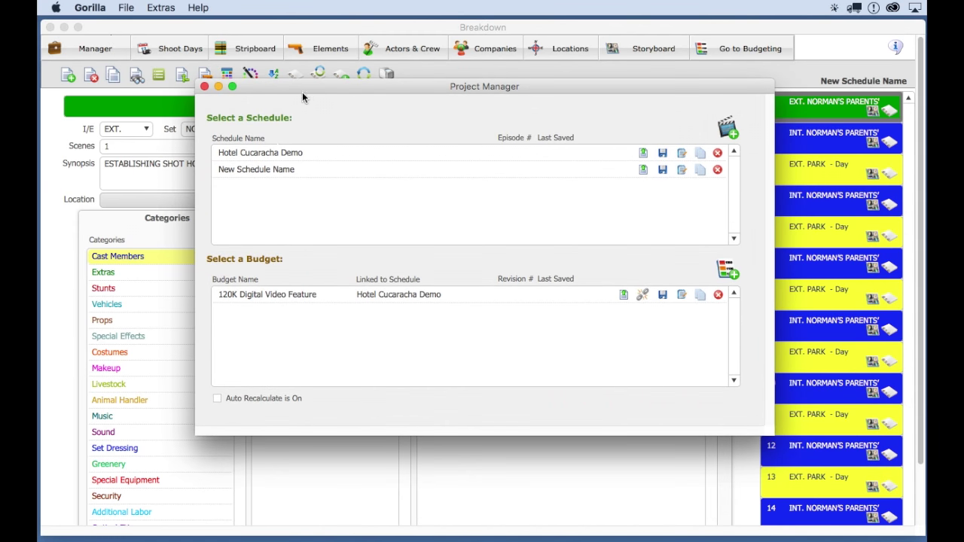
double_click(270, 156)
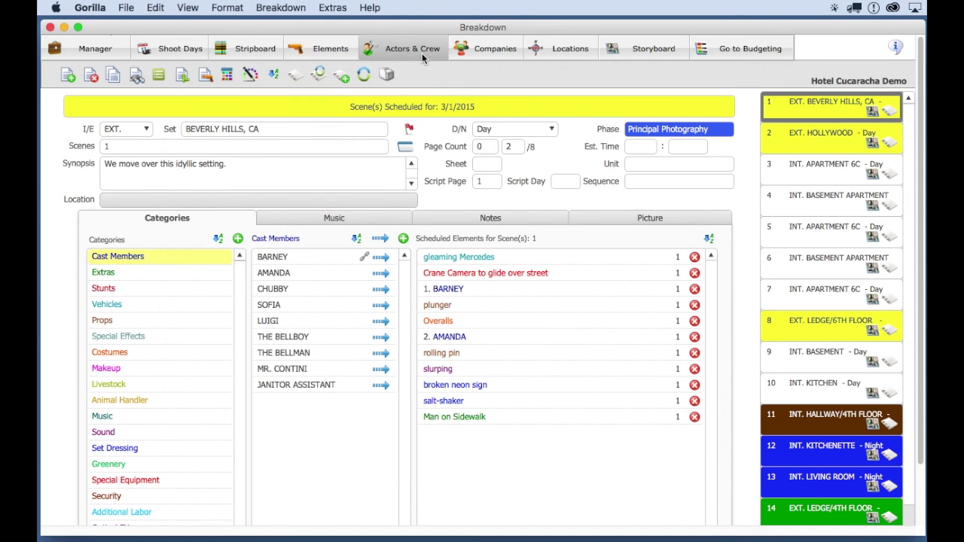
click(422, 53)
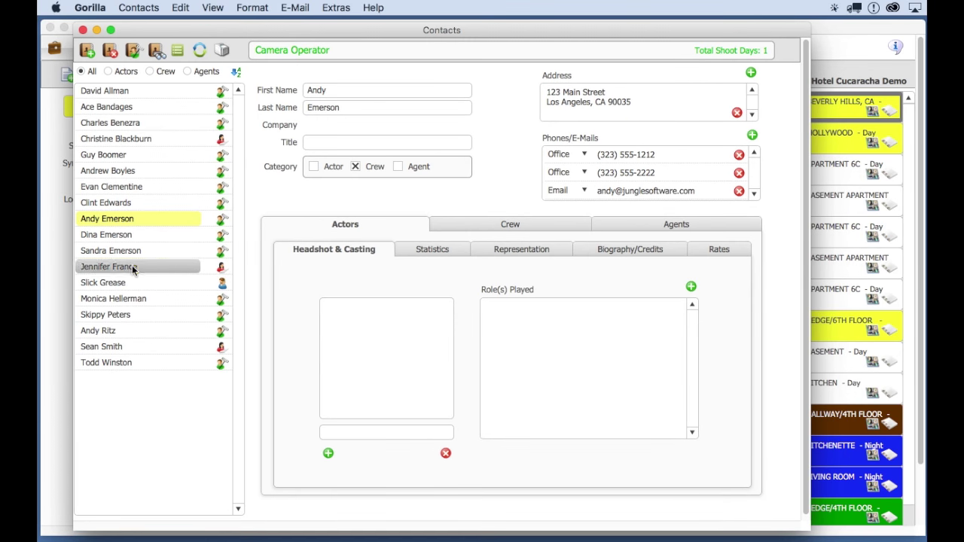
Browse an actor contact's details and physical statistics, then the Director of Photography crew entry.
click(132, 267)
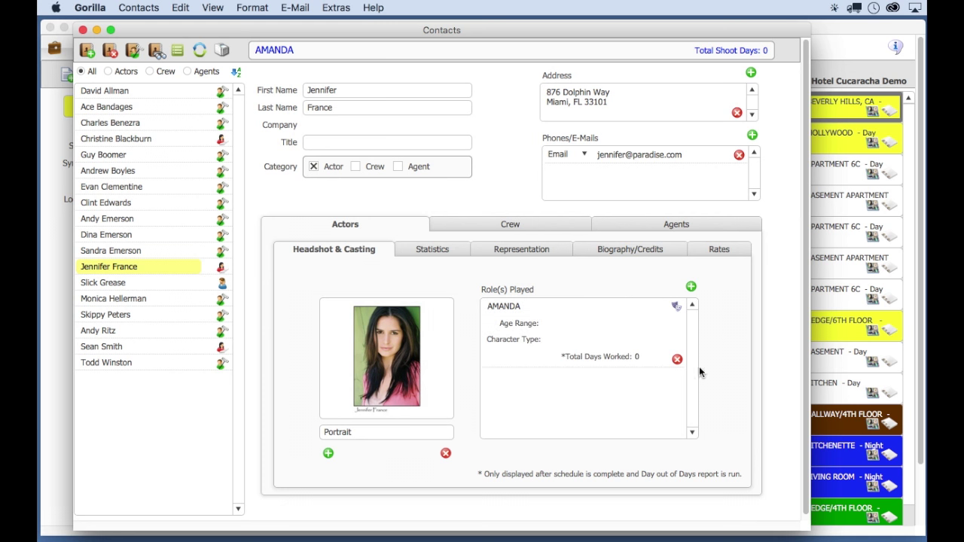
click(439, 251)
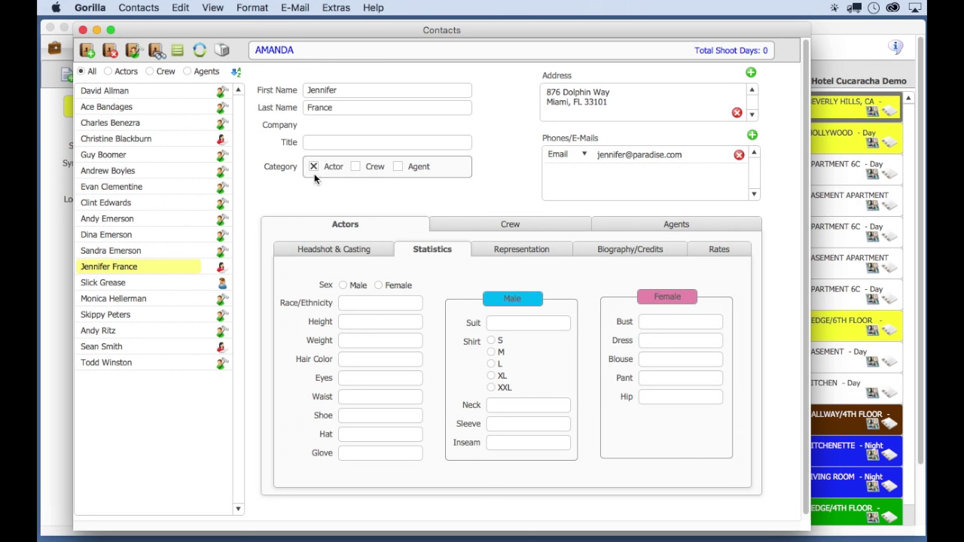
click(137, 172)
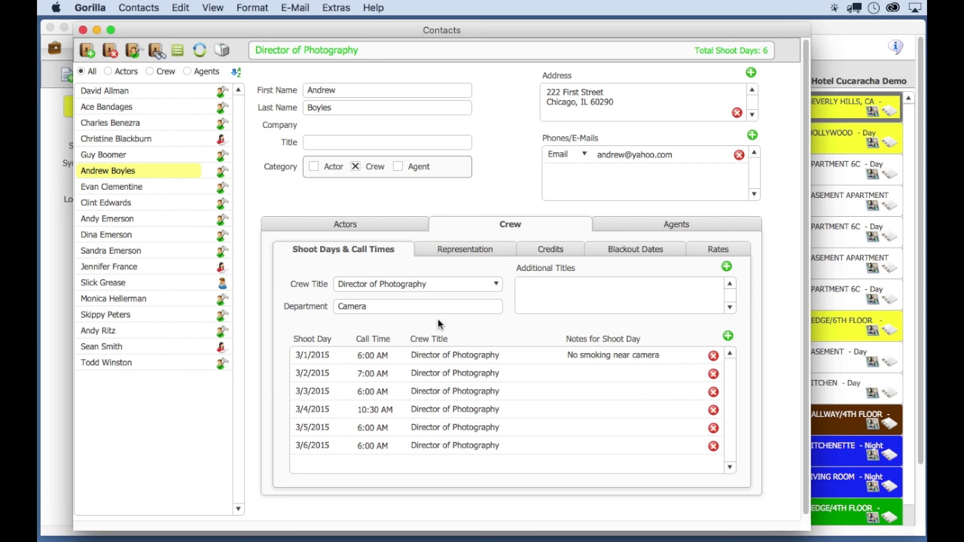
Check the Director of Photography's crew title options without changing them, then close Contacts.
click(367, 284)
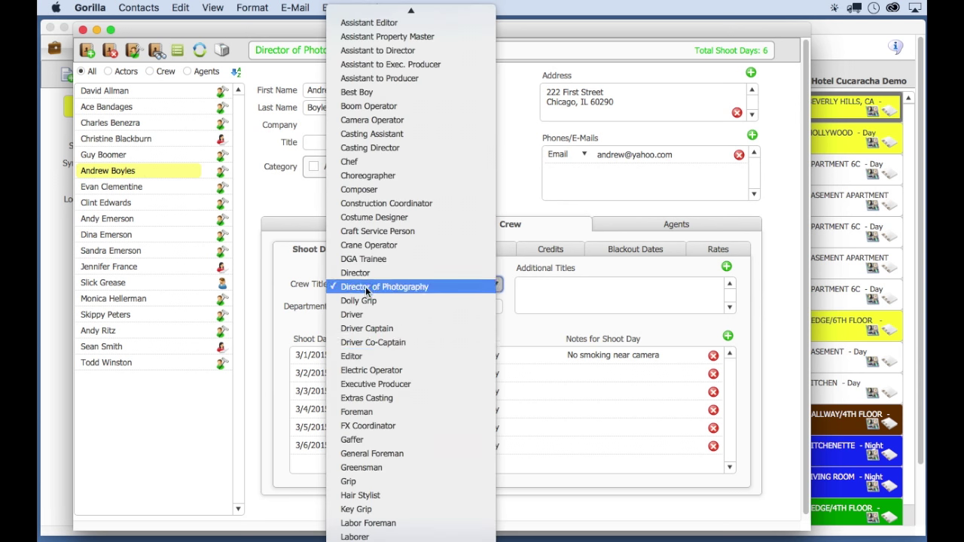
click(307, 271)
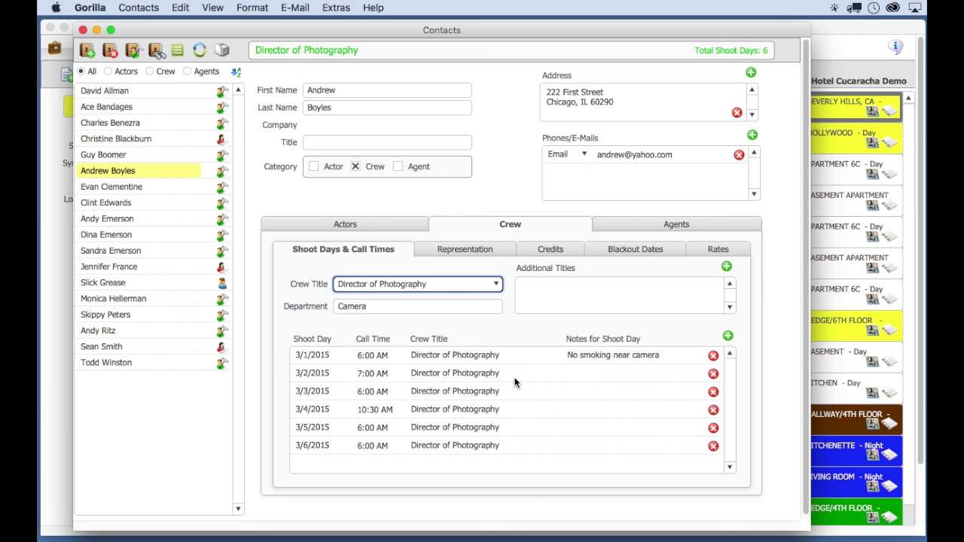
click(83, 31)
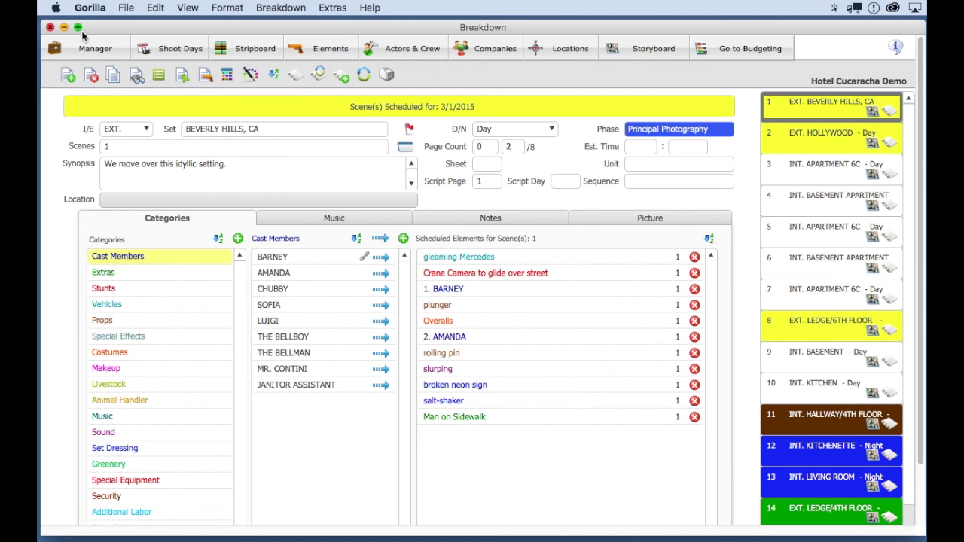
Bring up the call sheet for the 3/2/2015 shoot day from Shoot Days.
click(170, 48)
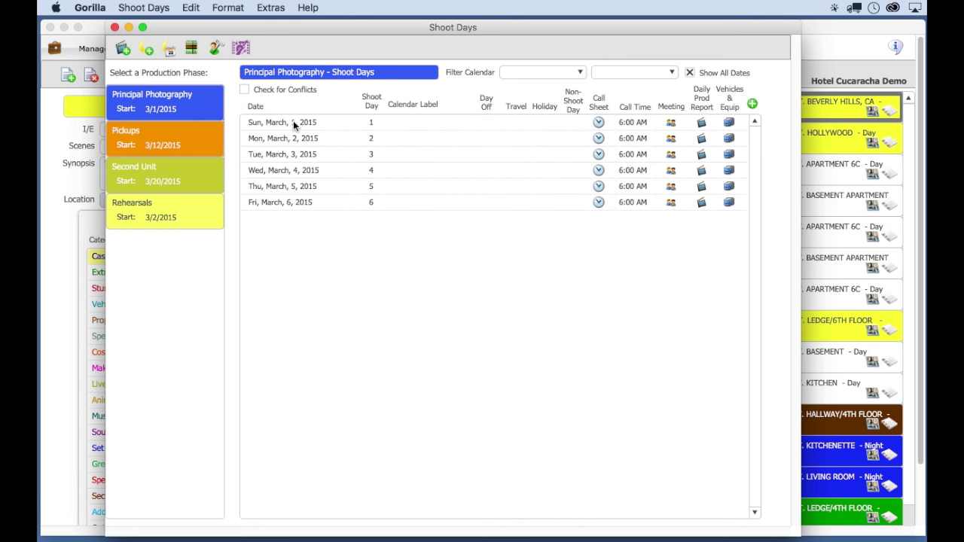
click(598, 140)
click(290, 196)
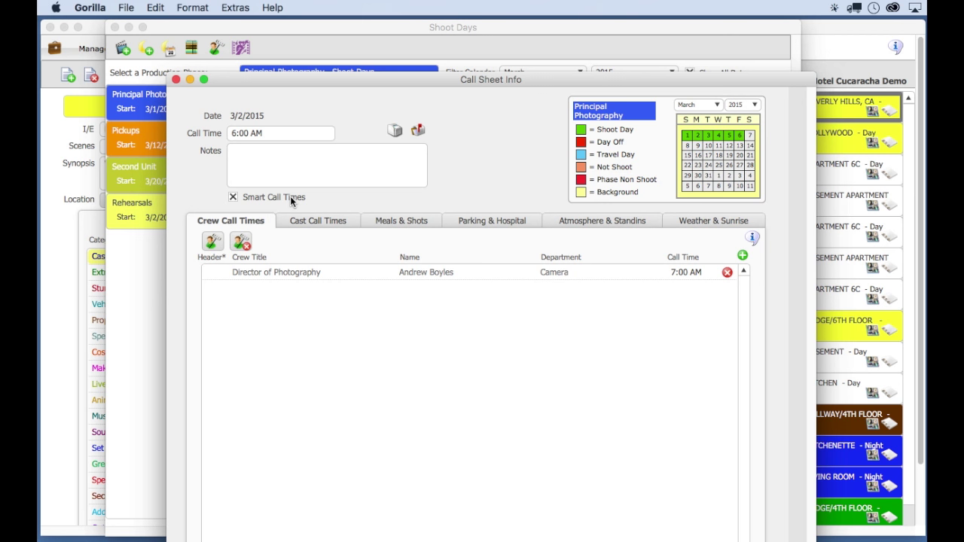
drag(374, 77, 361, 23)
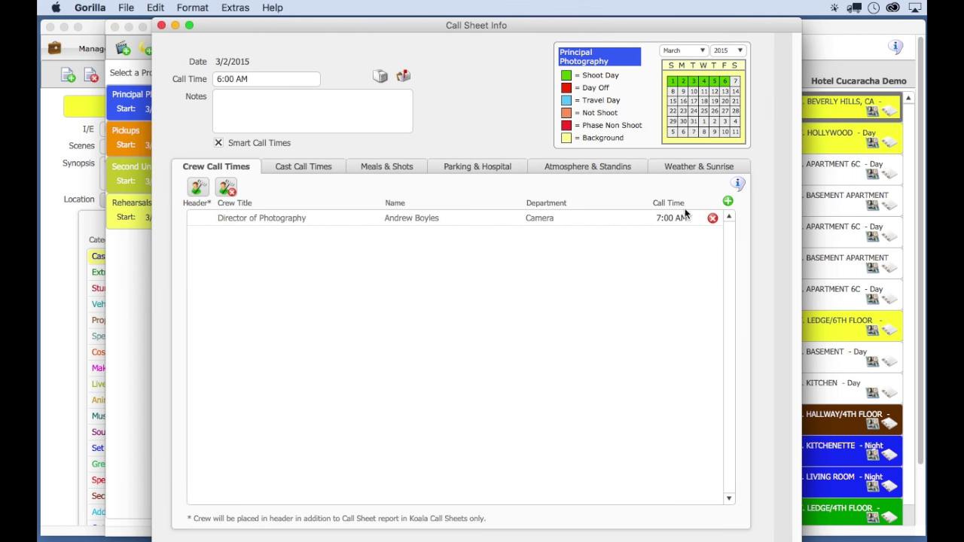
Add Boom Operator, Sound Mixer and Camera Operator to the 3/2/2015 call sheet crew.
click(728, 201)
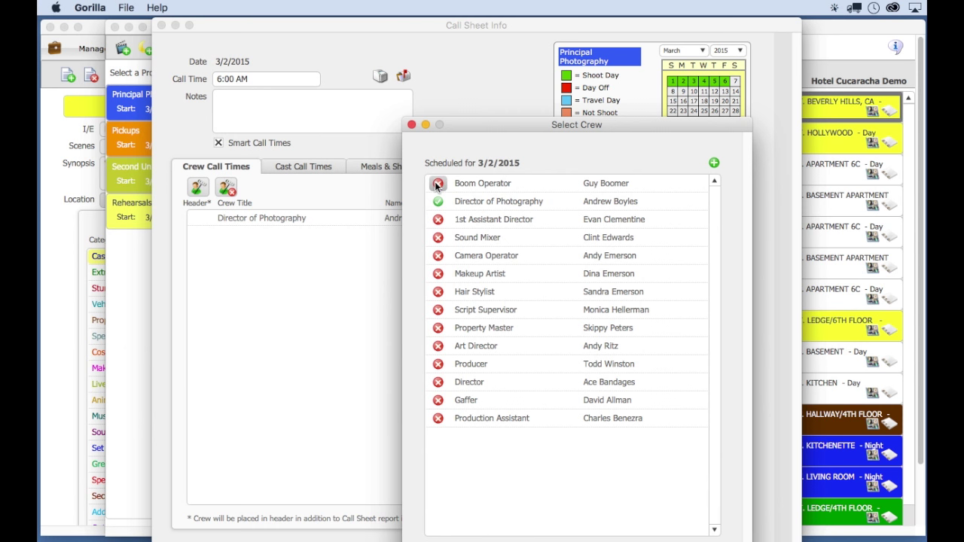
click(438, 183)
click(438, 238)
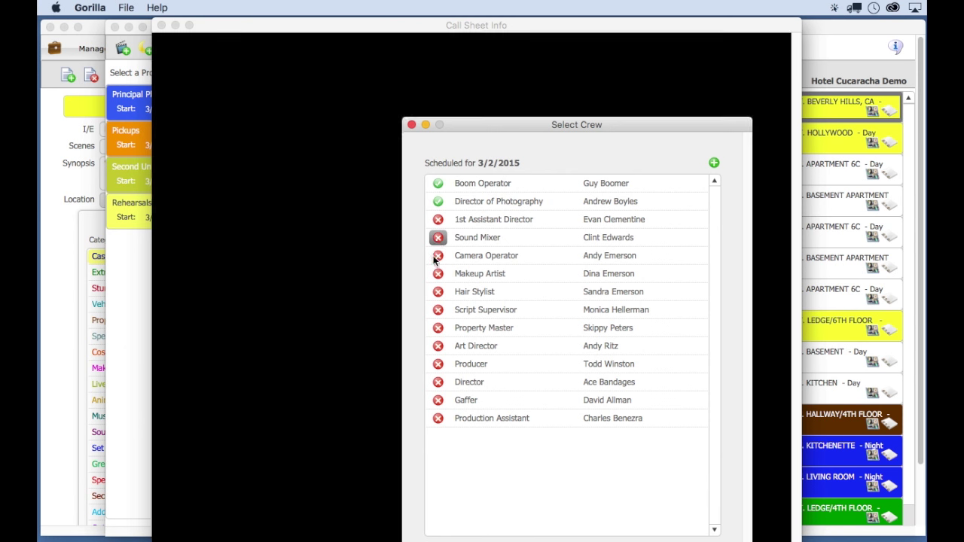
click(438, 256)
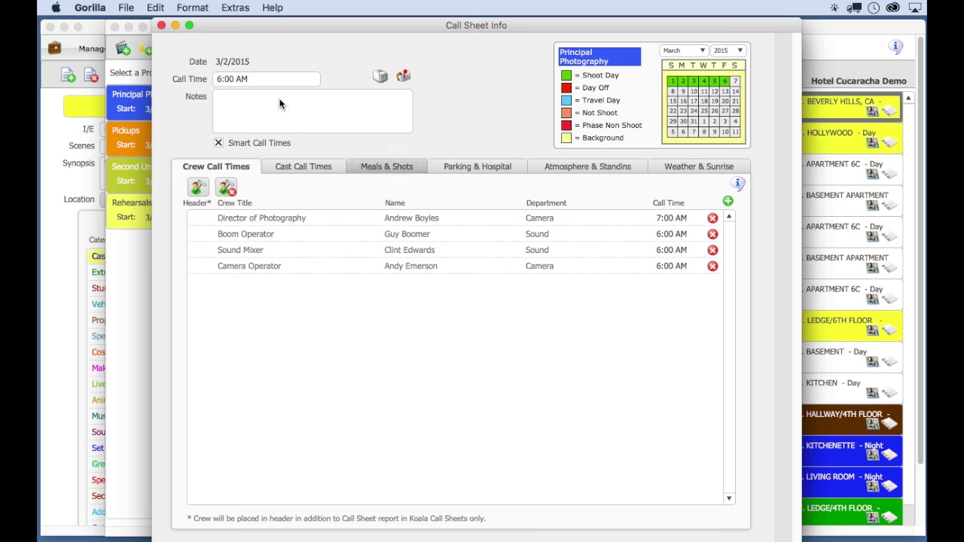
click(161, 26)
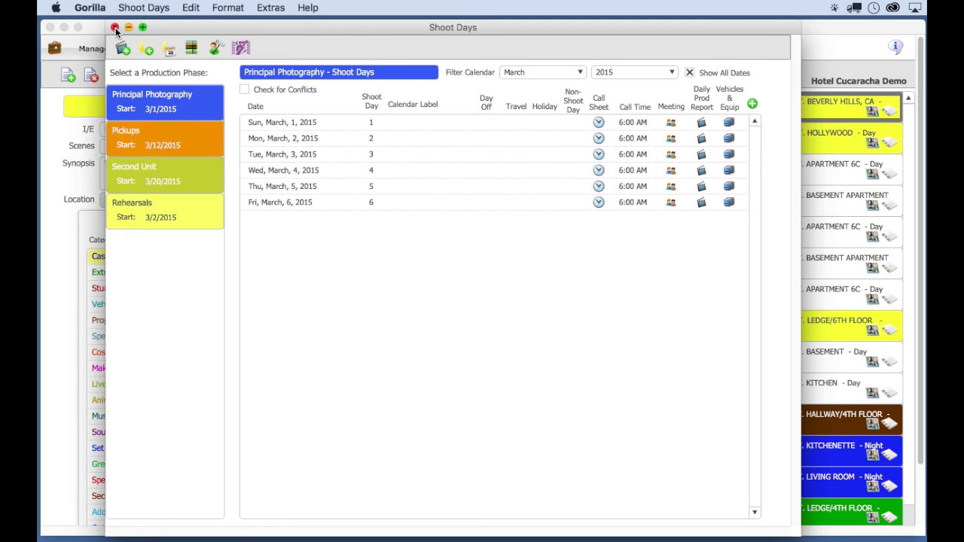
click(115, 27)
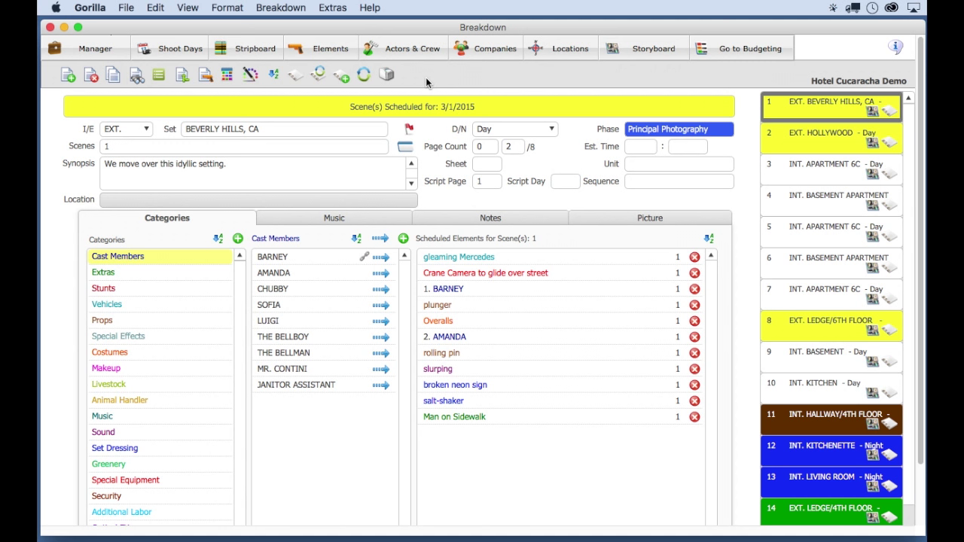
Bring up the full Scheduling Reports list through Quick Report's More Reports option.
click(387, 76)
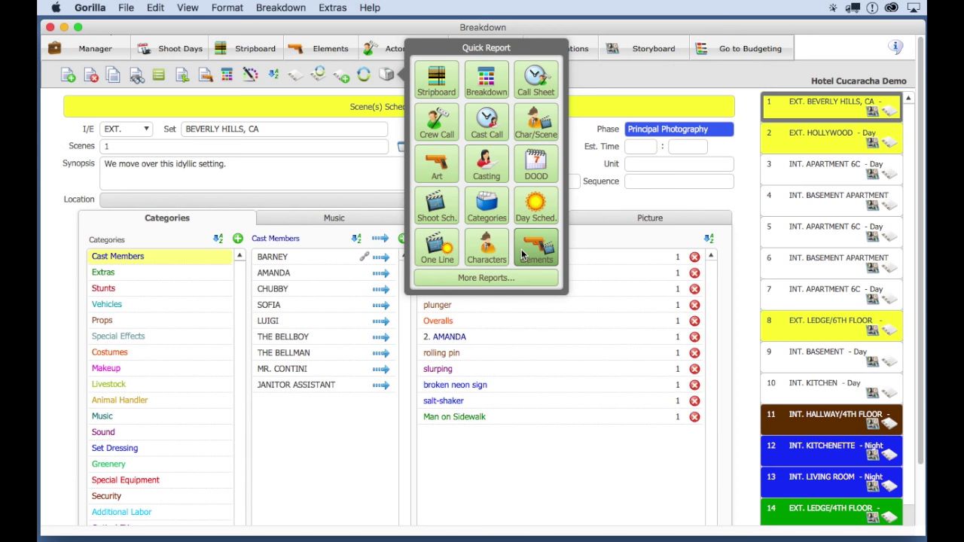
click(491, 278)
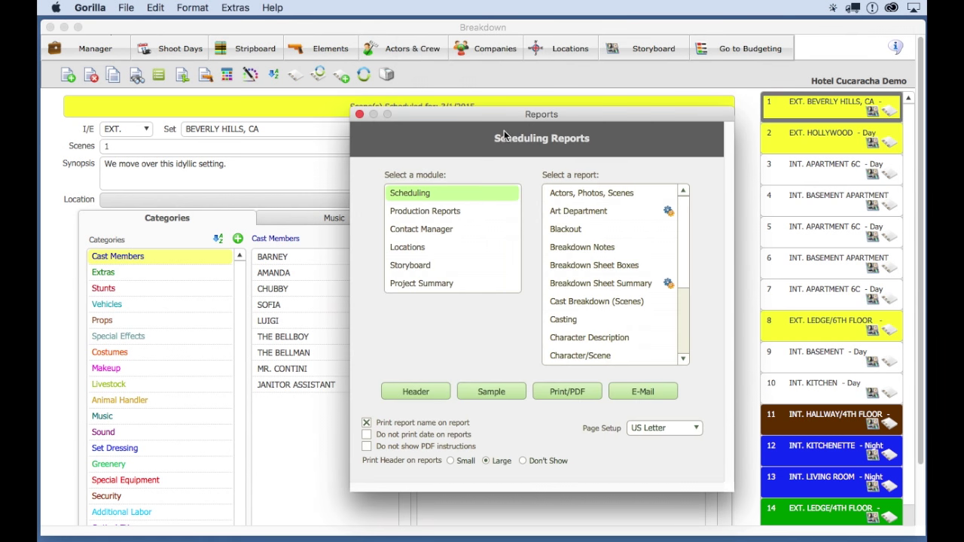
Select the Art Department report and review its print options without changes.
drag(527, 120, 443, 79)
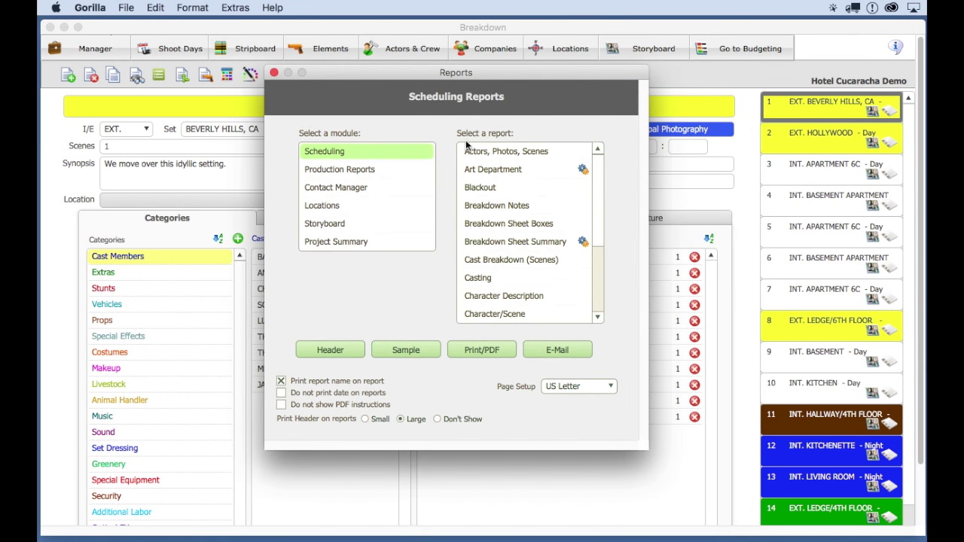
click(472, 168)
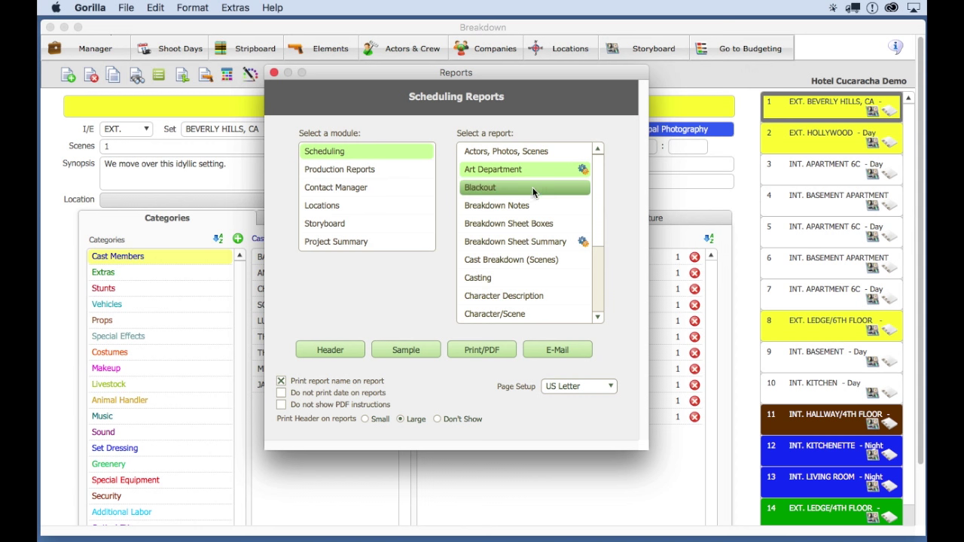
click(584, 170)
drag(633, 205, 543, 134)
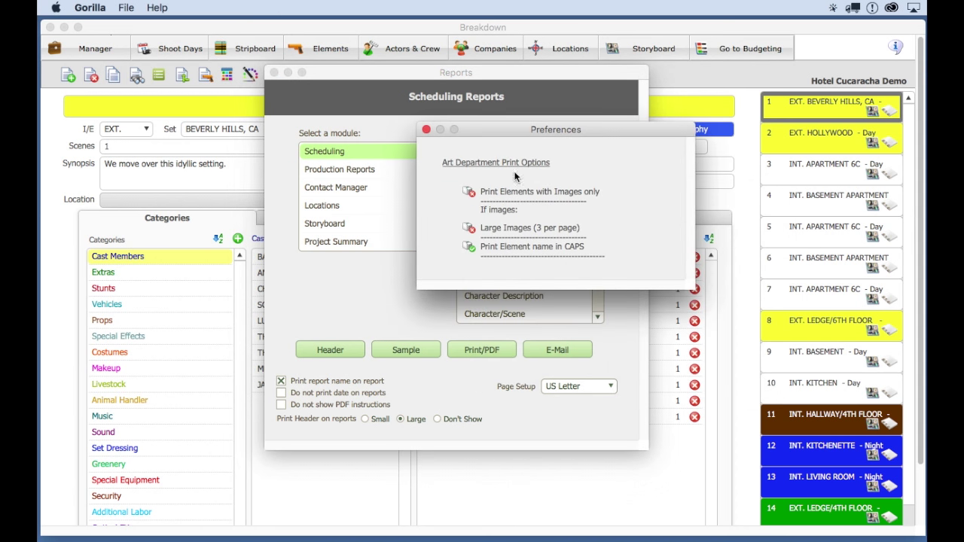
click(426, 131)
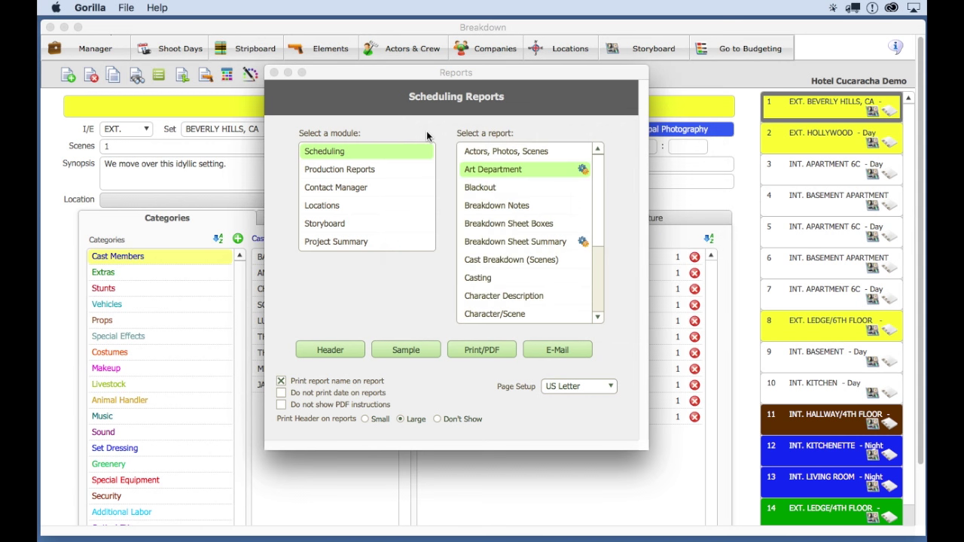
Review the Breakdown Sheet Summary print options, then close the Reports window.
click(580, 242)
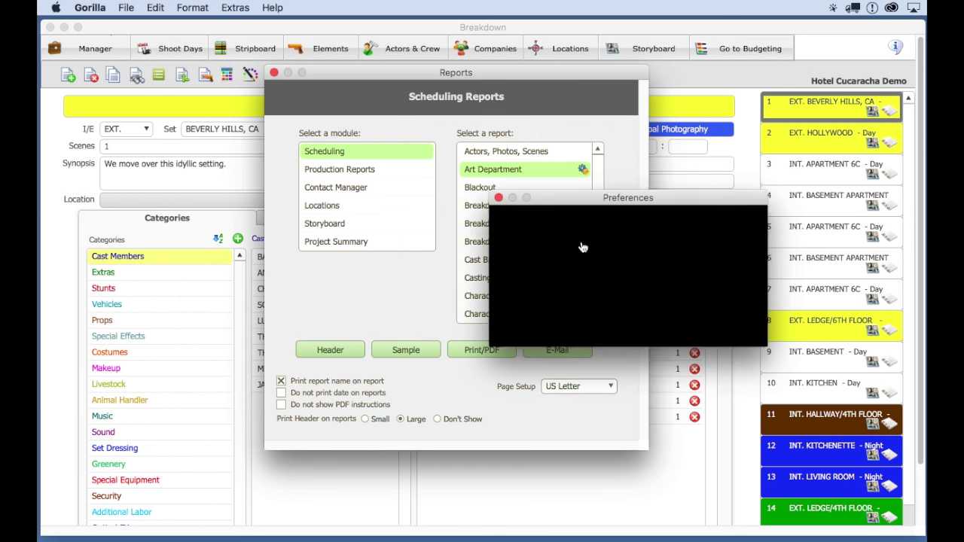
click(498, 198)
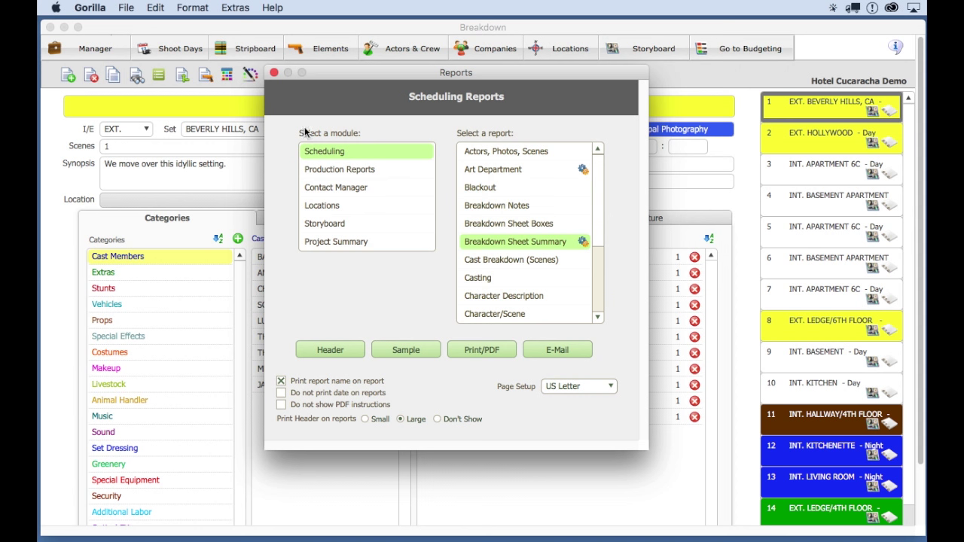
click(274, 73)
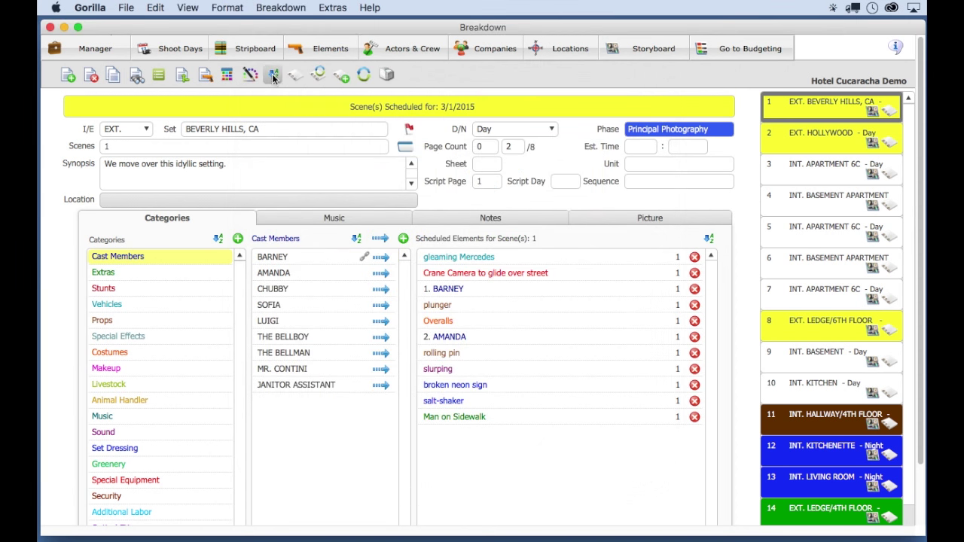
Launch Extras > Training Videos and center the Jungle Software TV window.
click(334, 9)
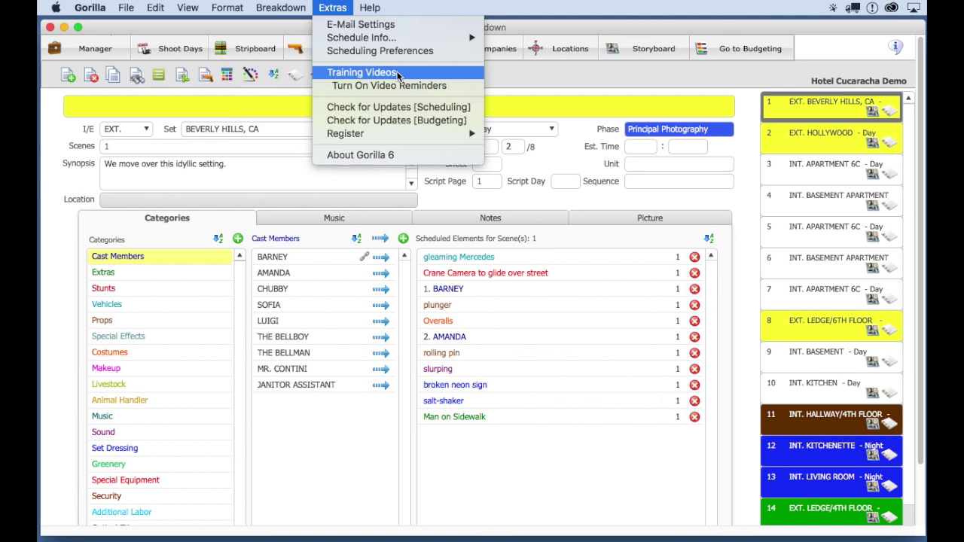
click(426, 73)
drag(713, 37, 540, 45)
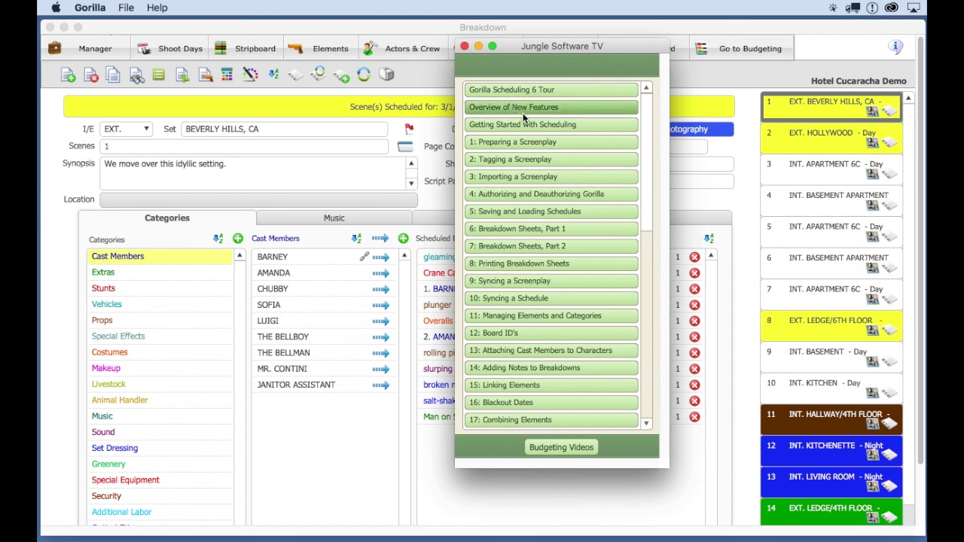